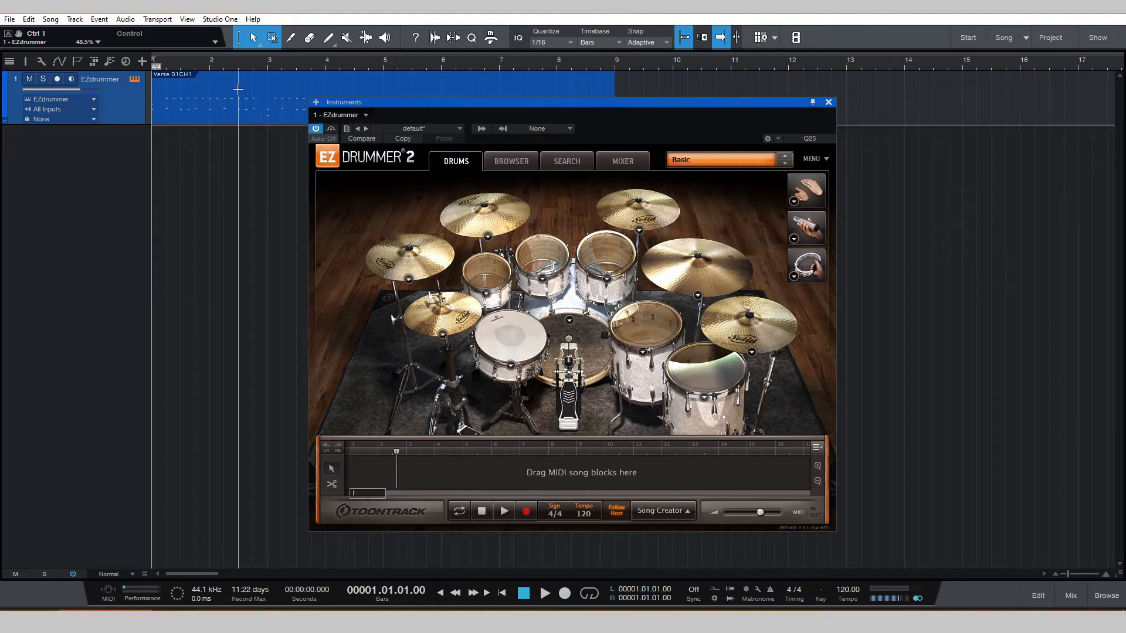
# - Look at EZdrummer's groove search page, return to the drum kit view and audition the Verse 01 clip
pyautogui.moveTo(398, 111); pyautogui.dragTo(606, 139)
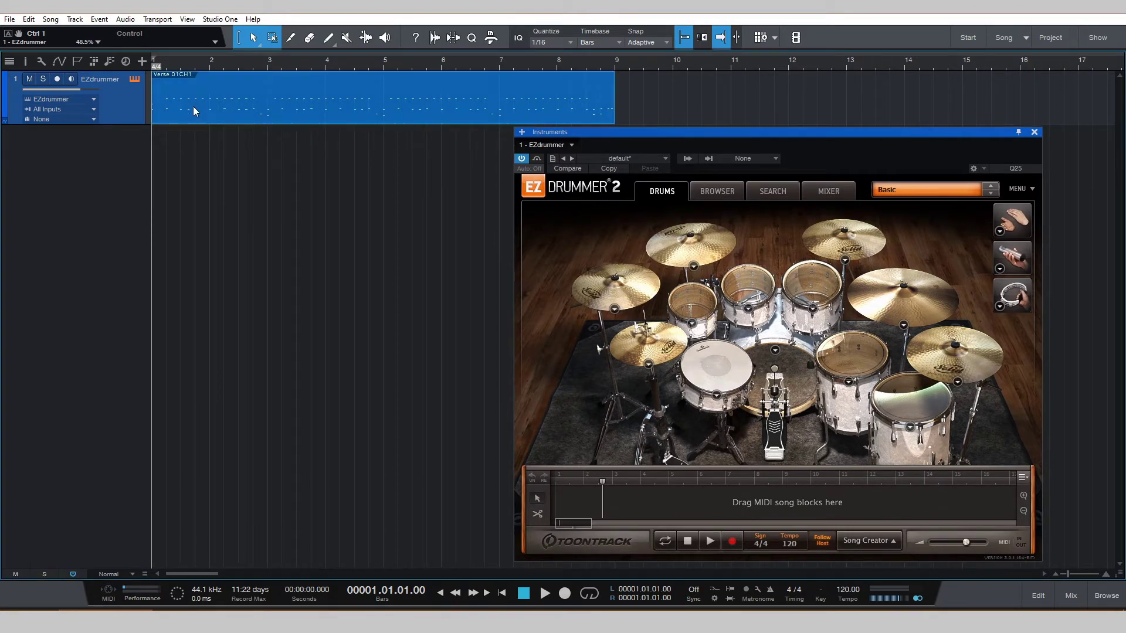
pyautogui.click(779, 191)
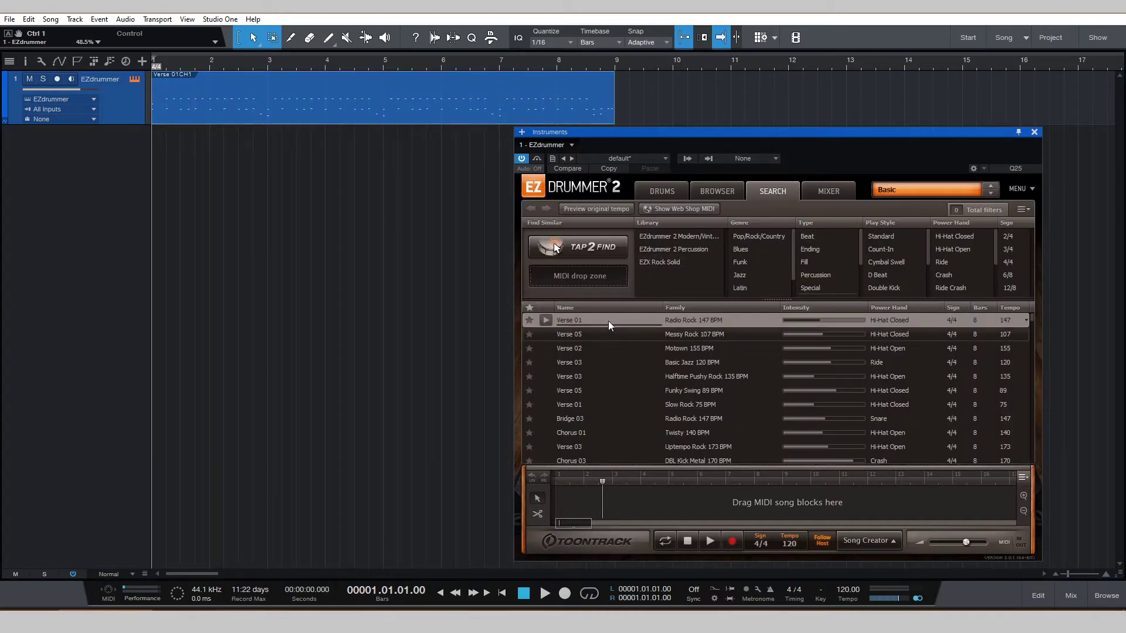
pyautogui.click(654, 193)
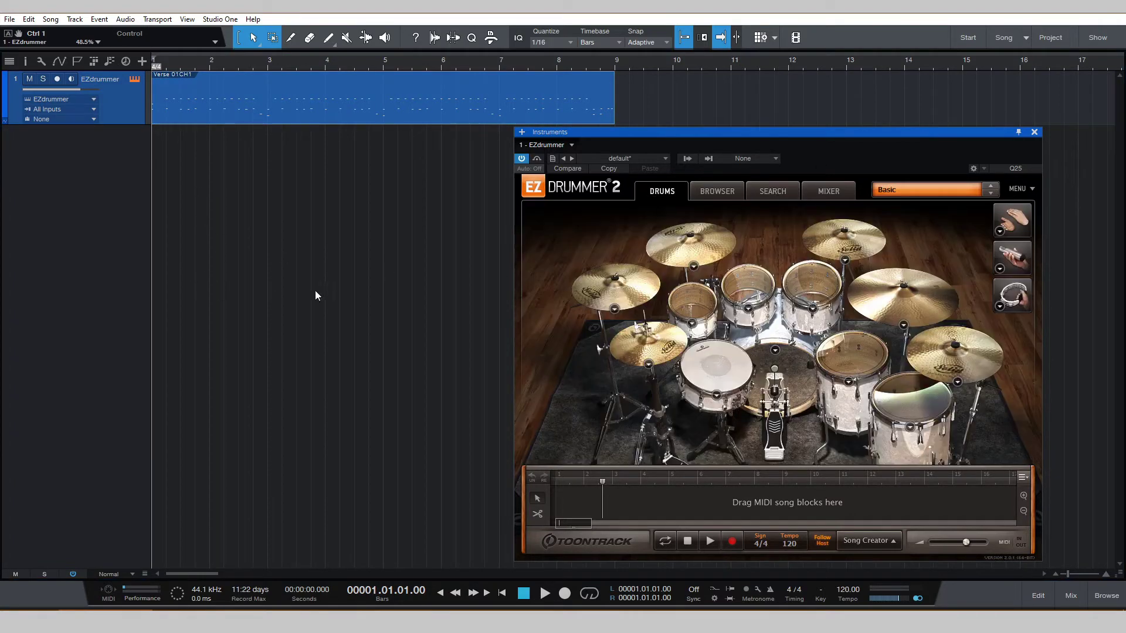
pyautogui.press('space')
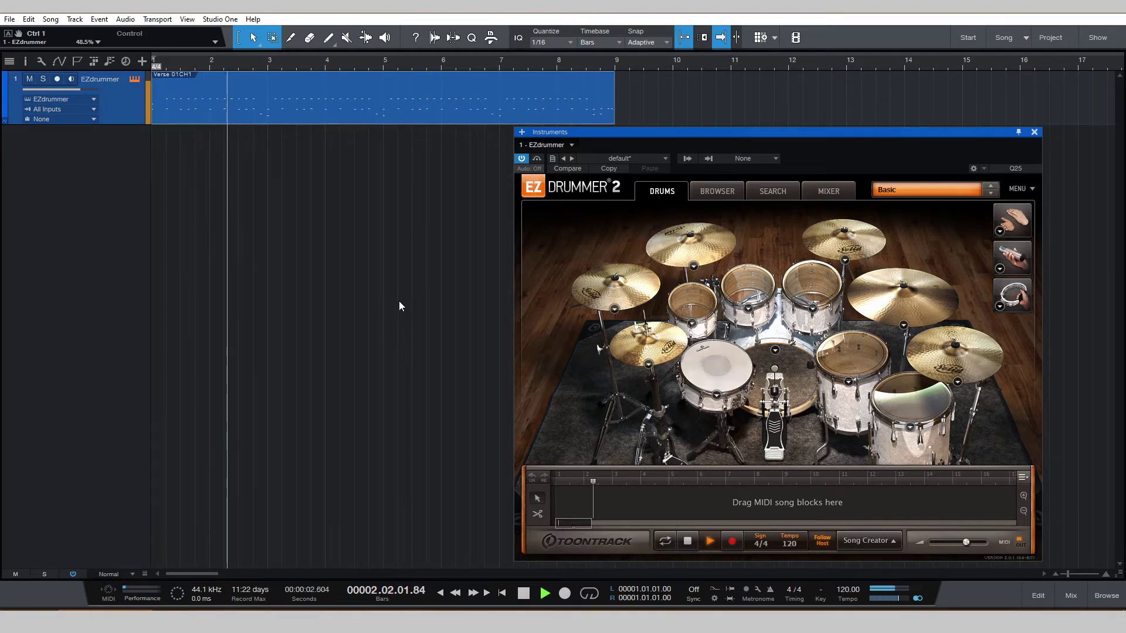
pyautogui.press('space')
# - Show EZdrummer's mixer page and move the instrument window clear of the track list and drum clip
pyautogui.moveTo(720, 132); pyautogui.dragTo(506, 122)
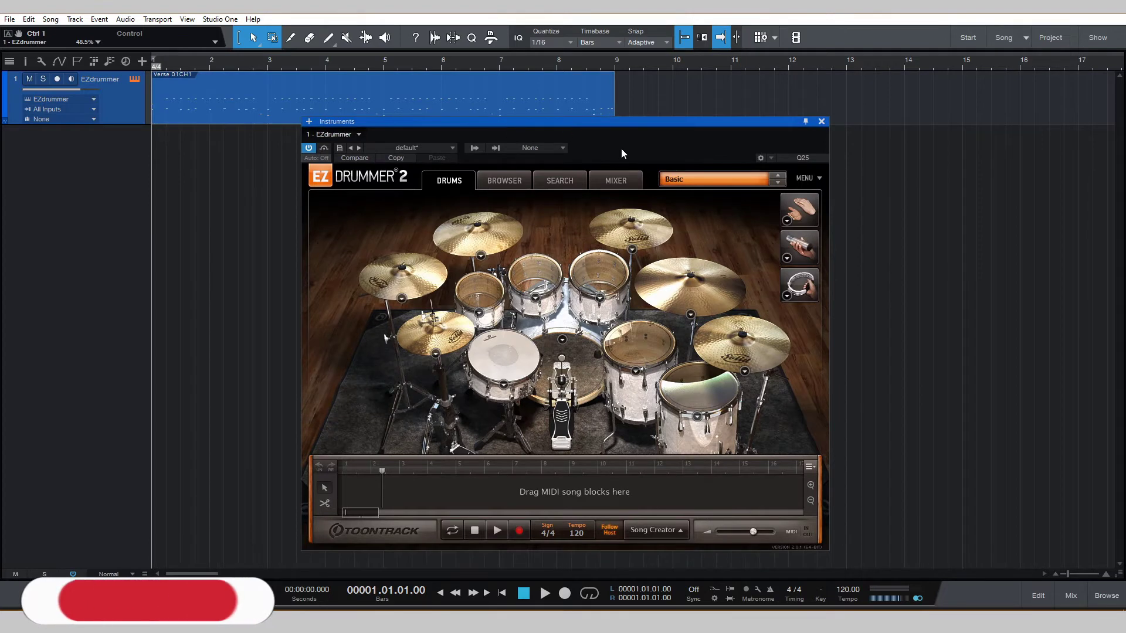
pyautogui.click(613, 181)
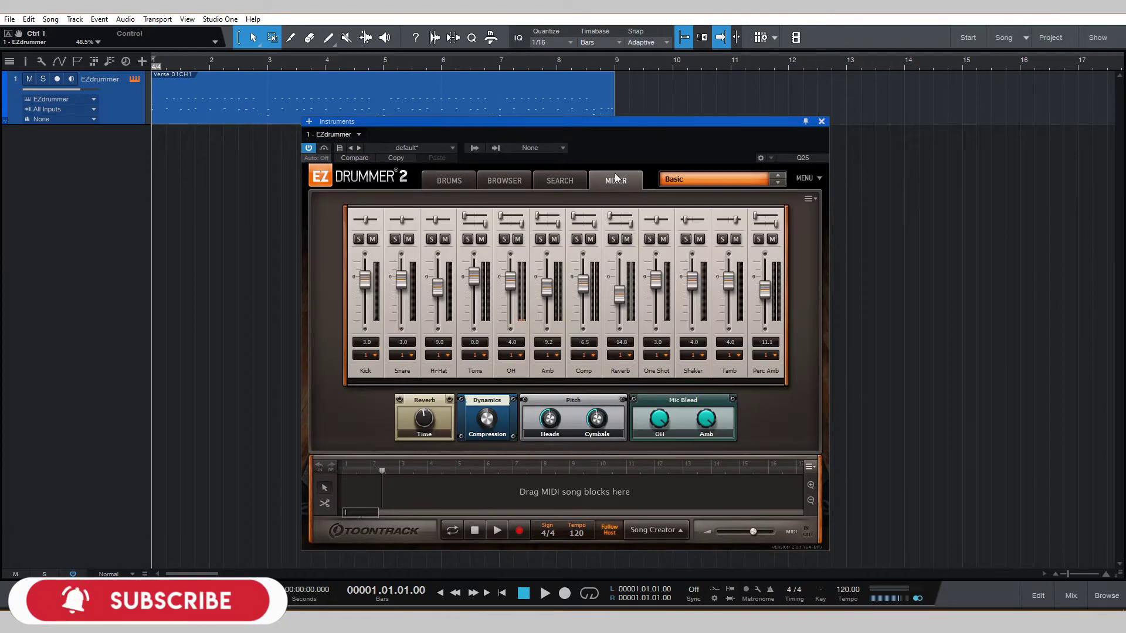
pyautogui.moveTo(575, 122); pyautogui.dragTo(810, 119)
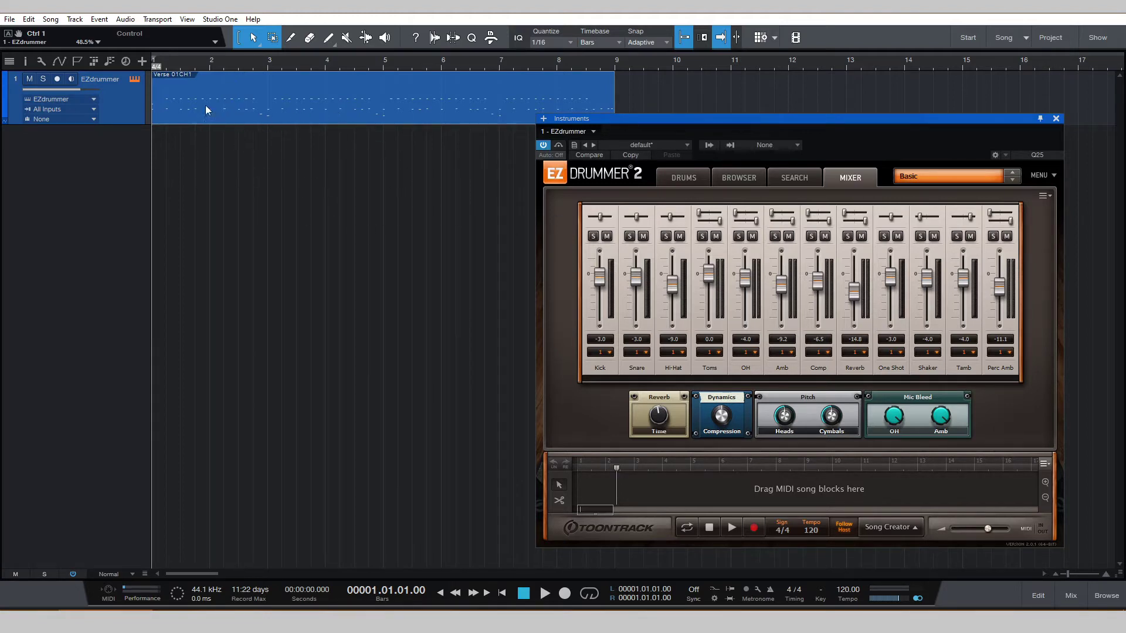
# - Add a new instrument track and paste a copy of the Verse 01 drum clip onto it at bar 1
pyautogui.rightClick(86, 180)
pyautogui.click(151, 224)
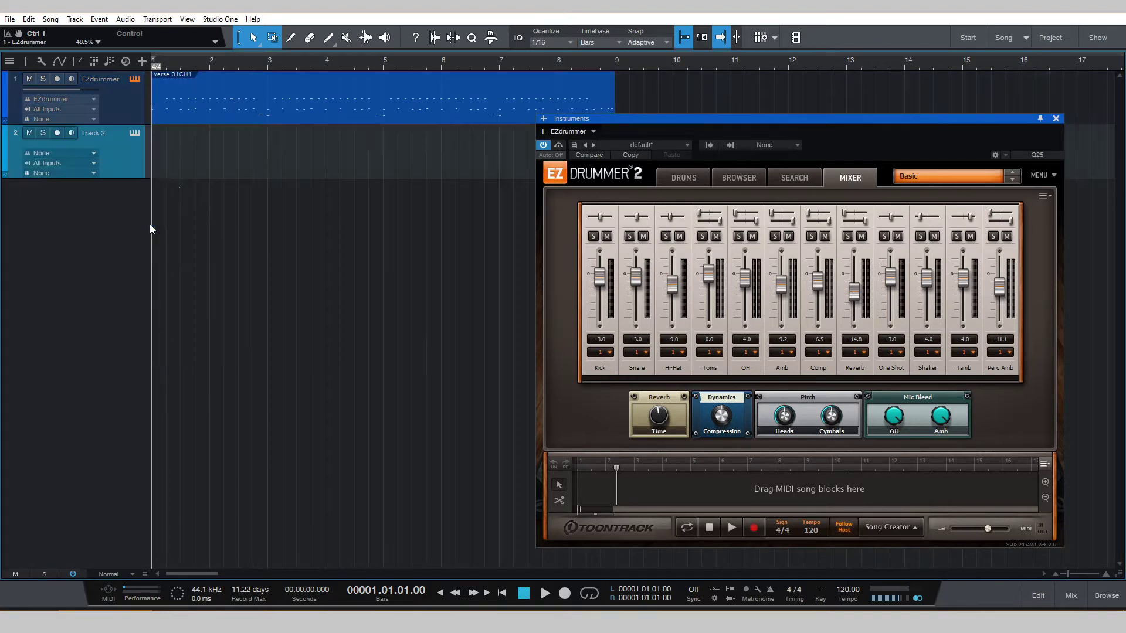
pyautogui.click(191, 116)
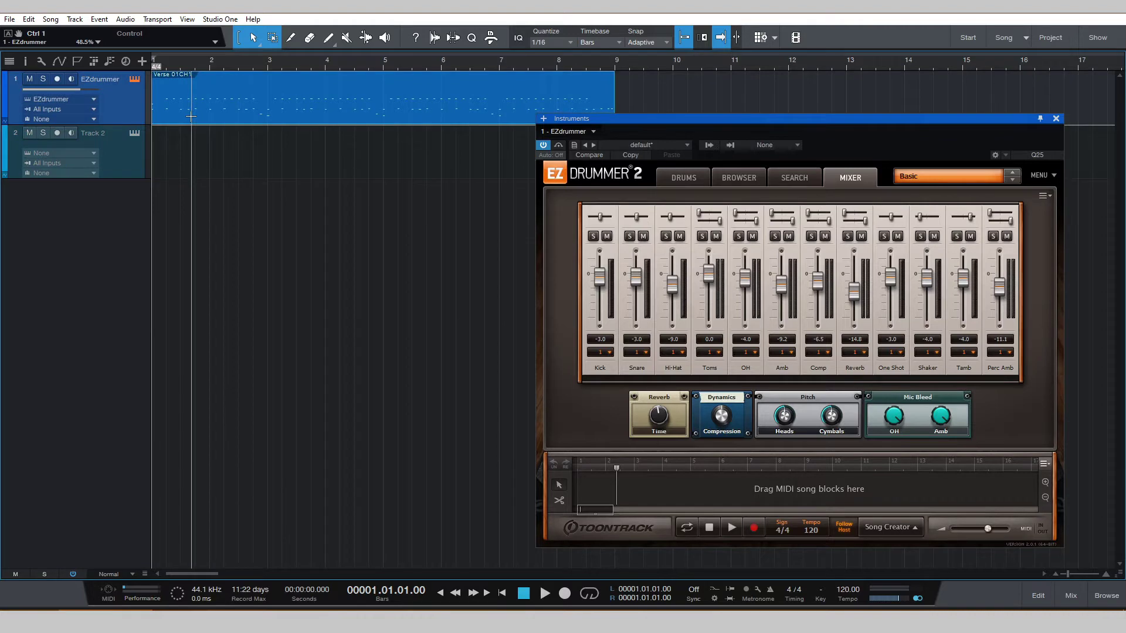
pyautogui.click(107, 171)
pyautogui.hotkey('ctrl', 'v')
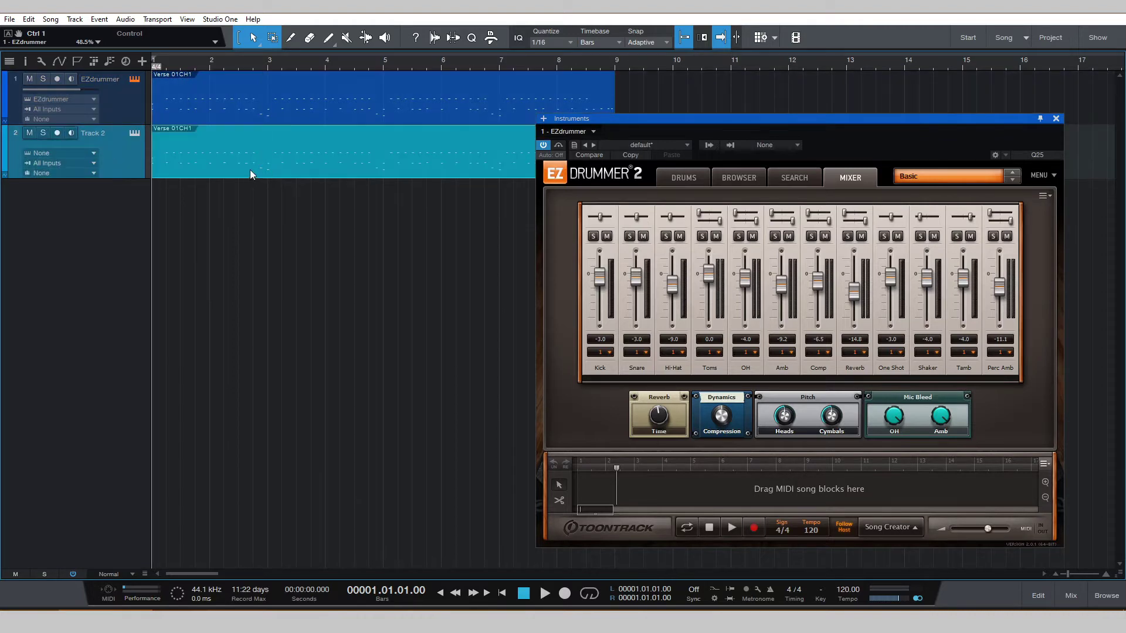
# - Move the backup Track 2 above the EZdrummer track and hide it in the track list
pyautogui.moveTo(109, 140); pyautogui.dragTo(123, 82)
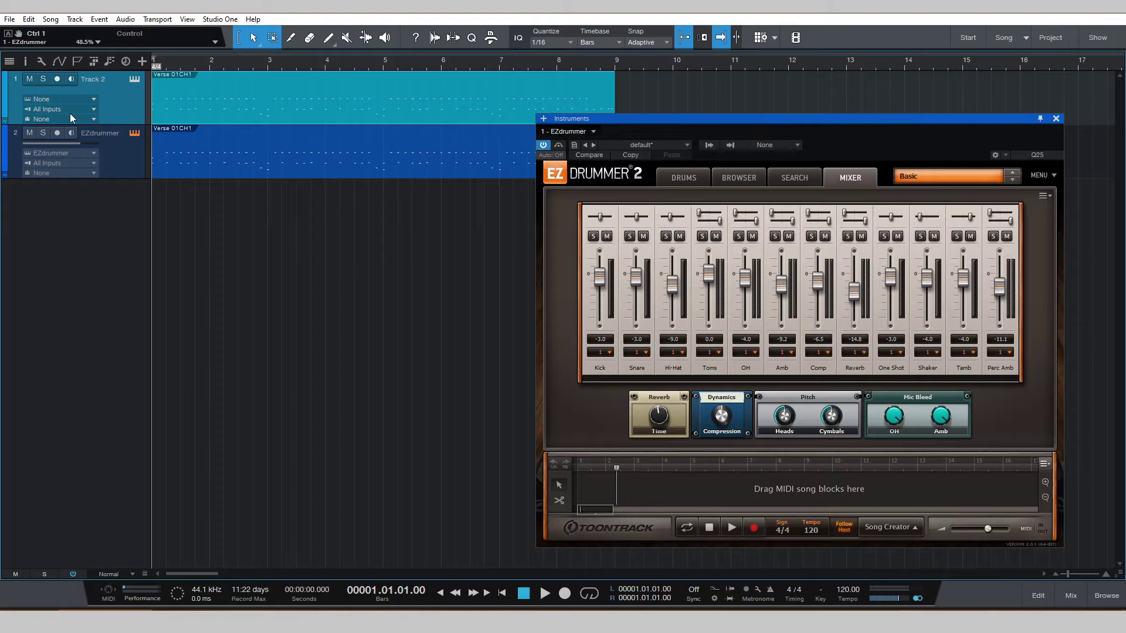
pyautogui.click(9, 61)
pyautogui.click(27, 93)
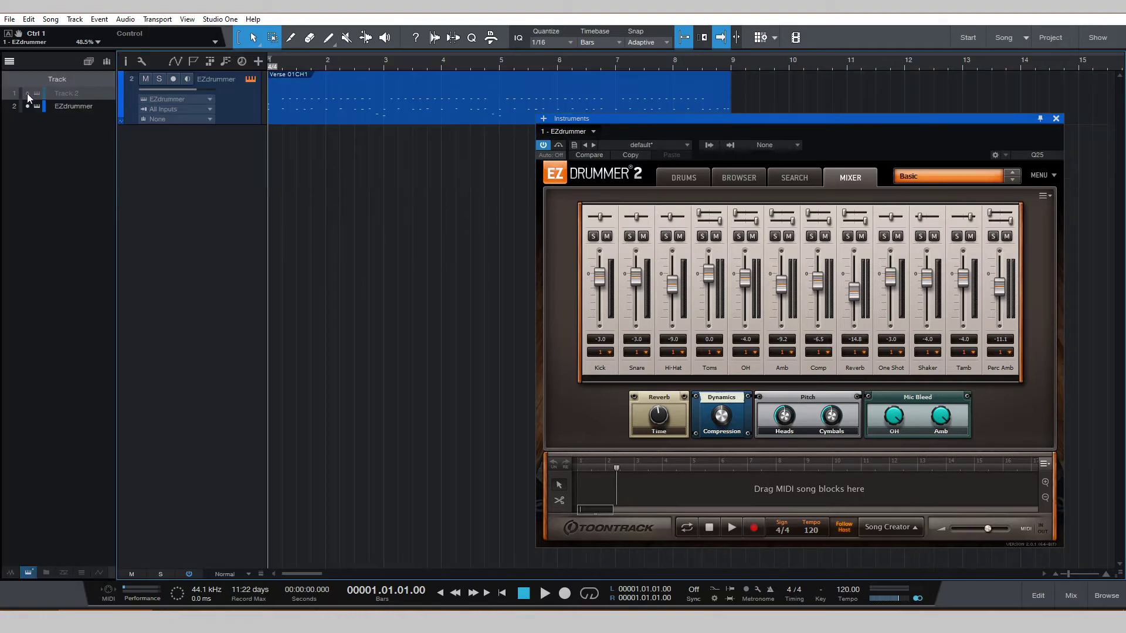
pyautogui.click(13, 61)
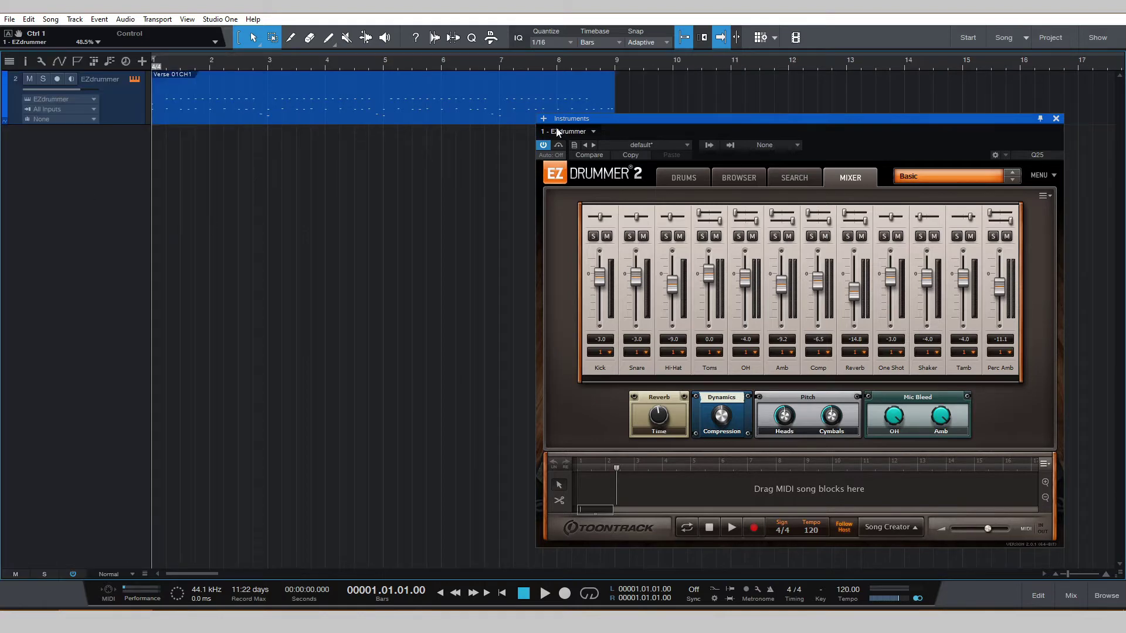
# - Reposition the EZdrummer window and load the EZdrummer 2 Modern preset Original Mix
pyautogui.moveTo(805, 119); pyautogui.dragTo(587, 118)
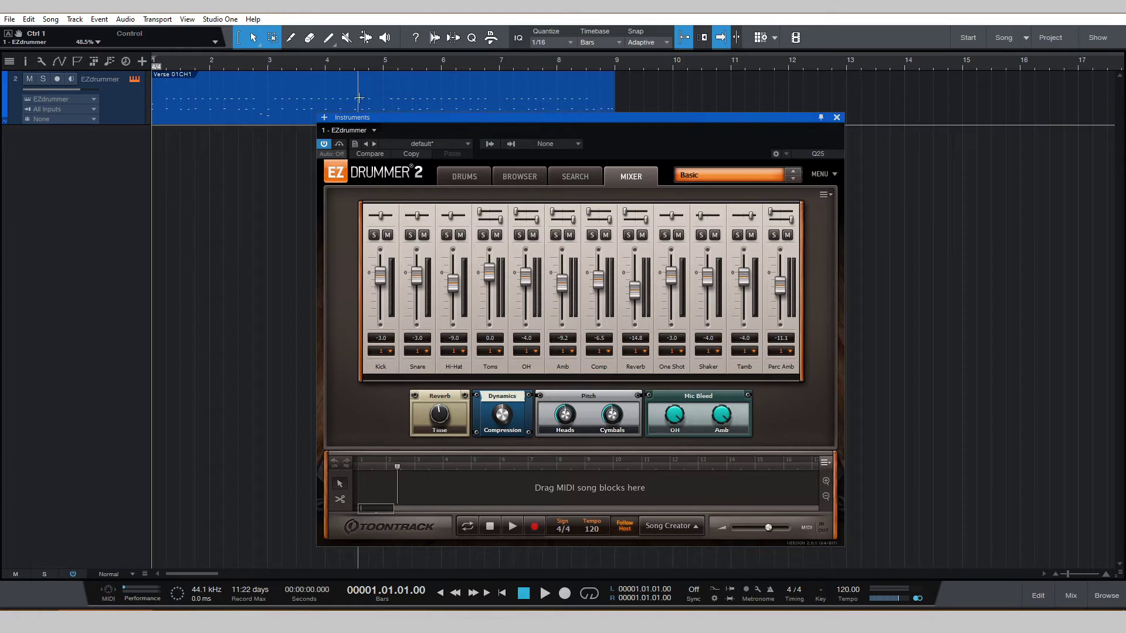
pyautogui.click(224, 114)
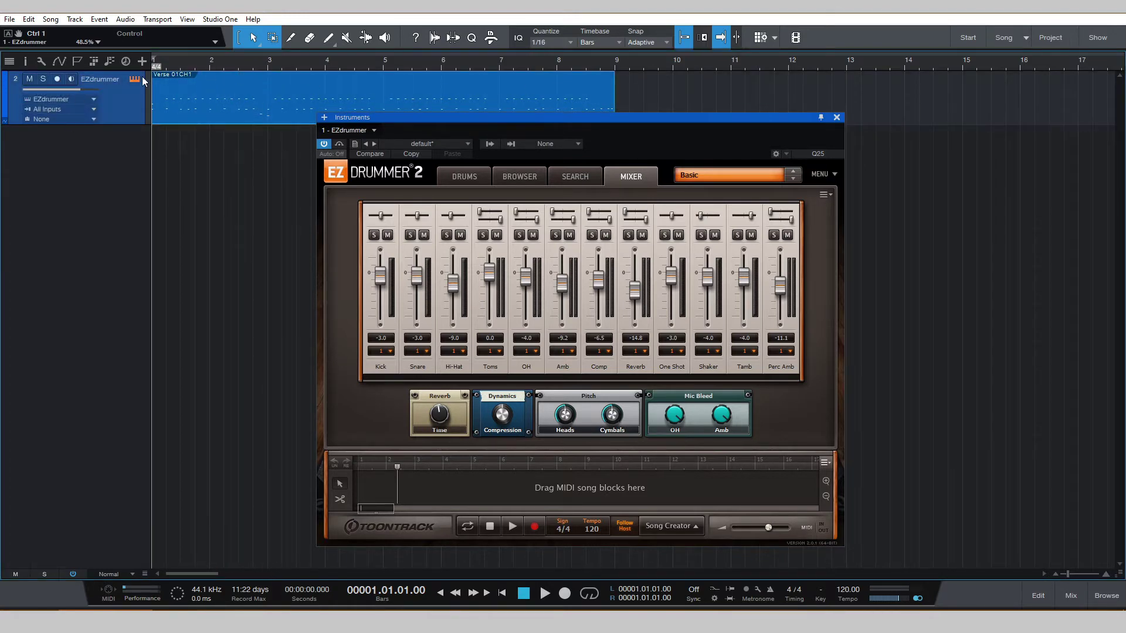
pyautogui.moveTo(600, 117)
pyautogui.mouseDown()
pyautogui.moveTo(578, 130)
pyautogui.moveTo(580, 107)
pyautogui.mouseUp()
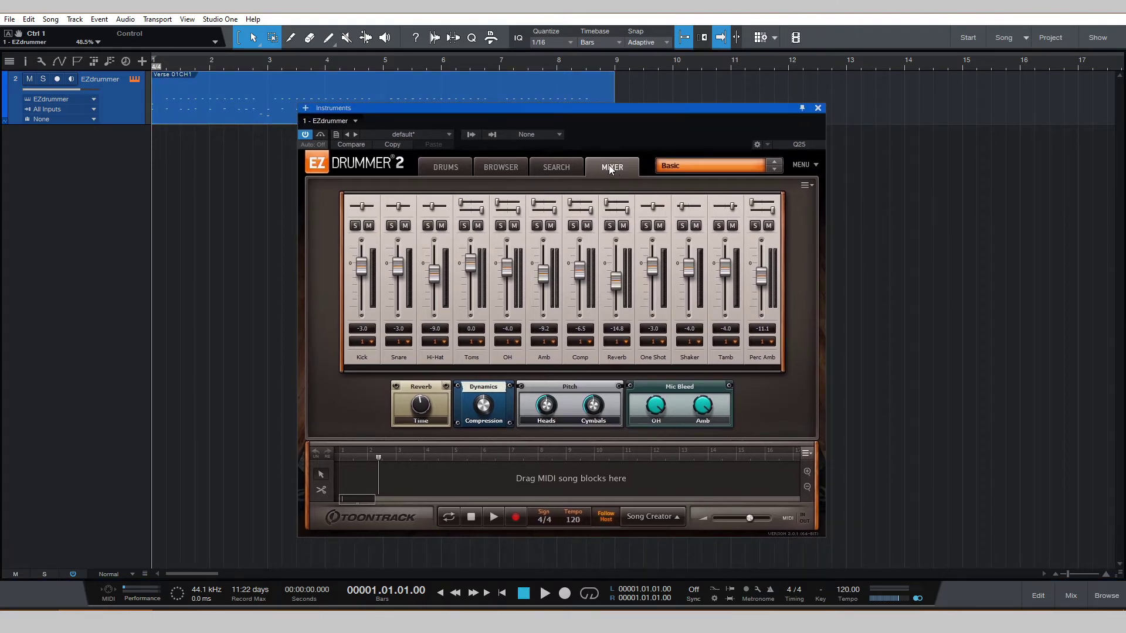
pyautogui.click(689, 167)
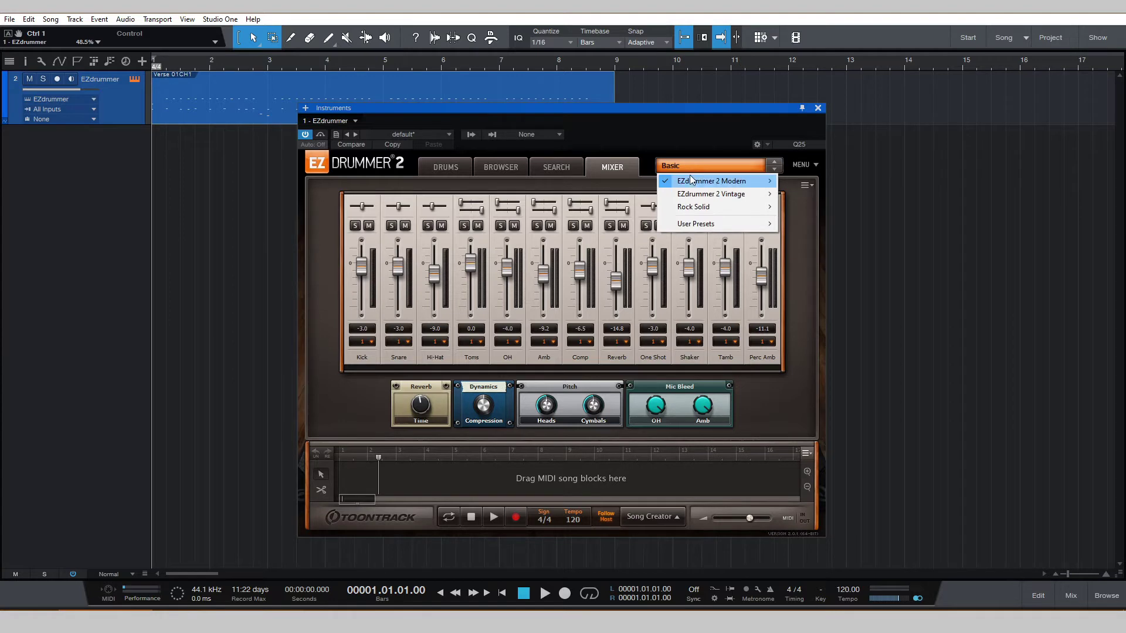
pyautogui.moveTo(693, 182)
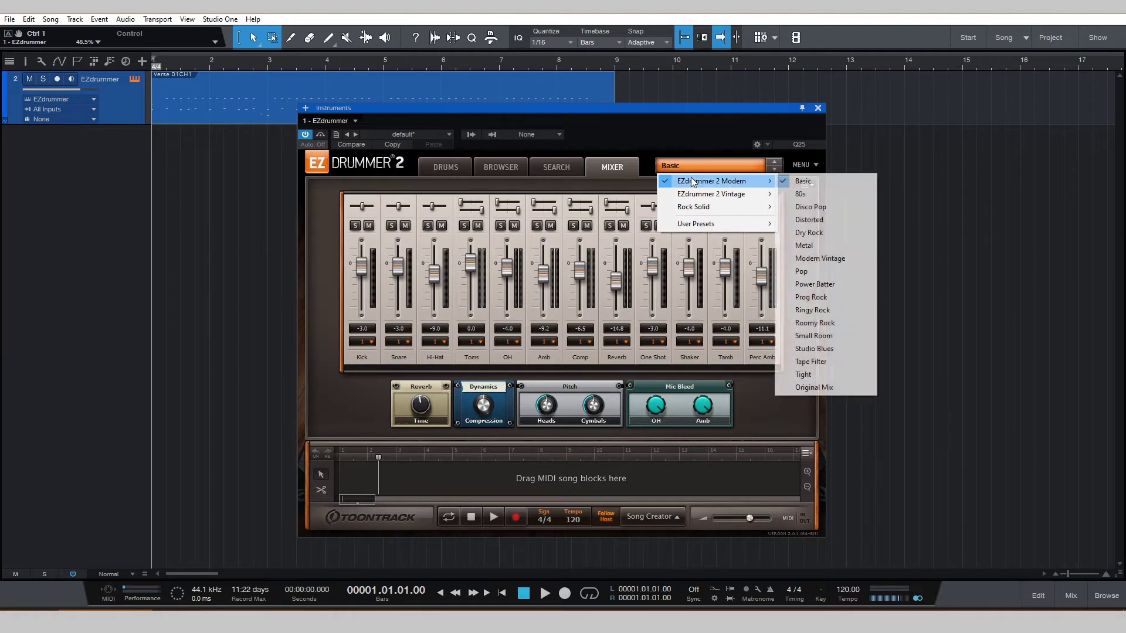
pyautogui.click(839, 389)
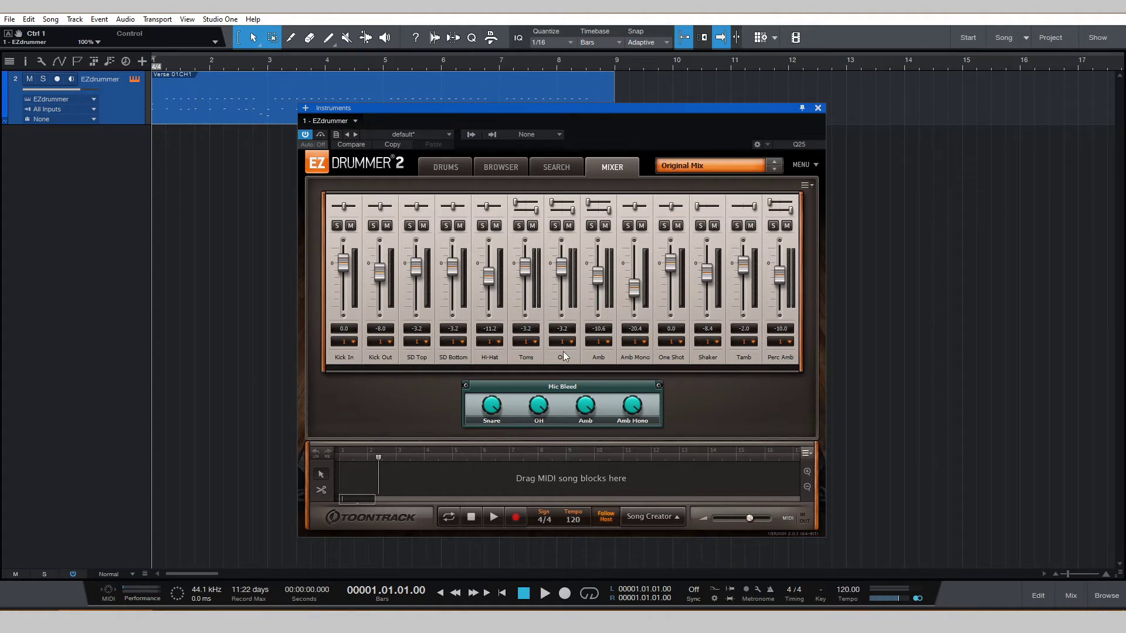
# - Pull the Amb Mono, One Shot, Shaker, Tamb and Perc Amb faders down to off and mute those channels
pyautogui.moveTo(634, 289); pyautogui.dragTo(635, 316)
pyautogui.moveTo(669, 265); pyautogui.dragTo(671, 313)
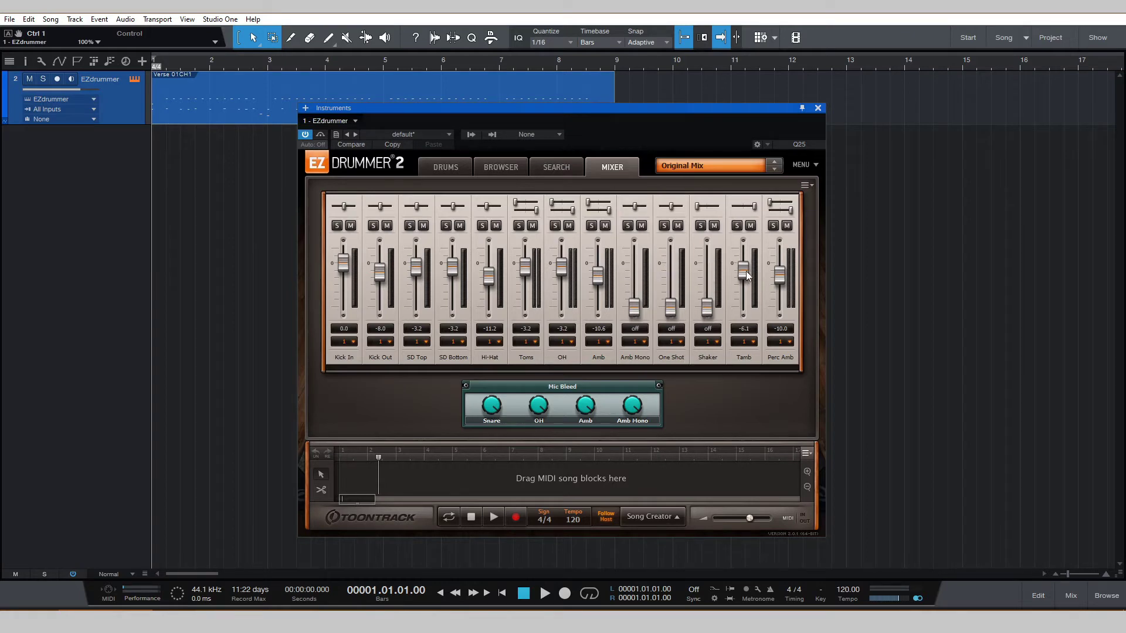
pyautogui.moveTo(744, 270); pyautogui.dragTo(744, 310)
pyautogui.moveTo(779, 274); pyautogui.dragTo(779, 309)
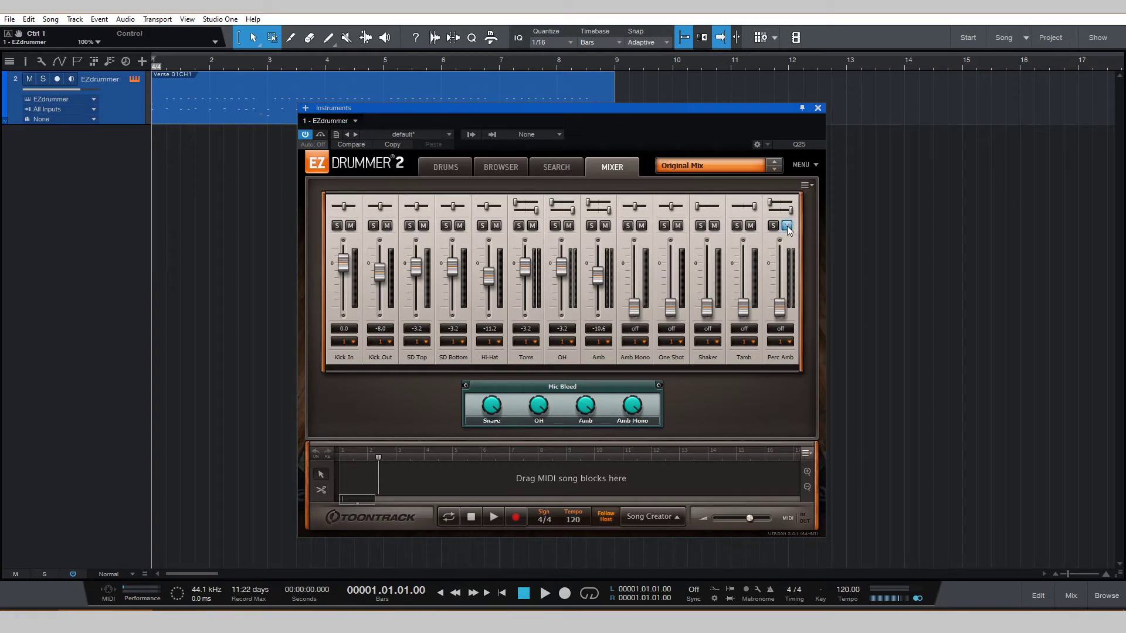
pyautogui.click(678, 224)
pyautogui.click(641, 225)
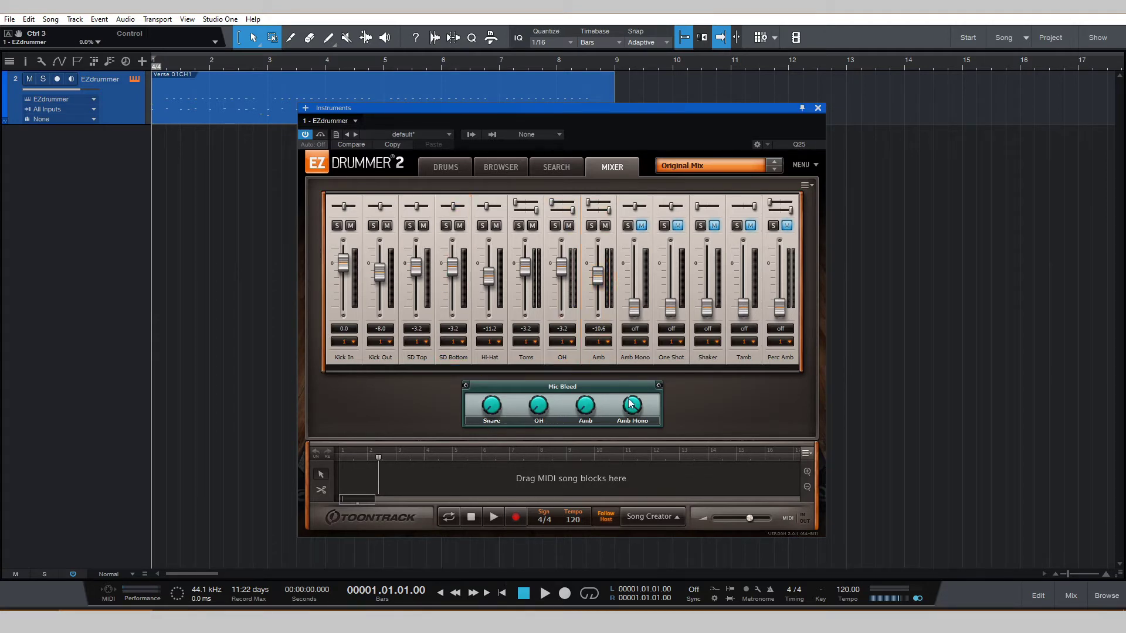
# - Apply Multichannel output routing, and assign Kick Out to output 2, SD Top to 3, SD Bottom to 4 and Hi-Hat to 5
pyautogui.click(349, 342)
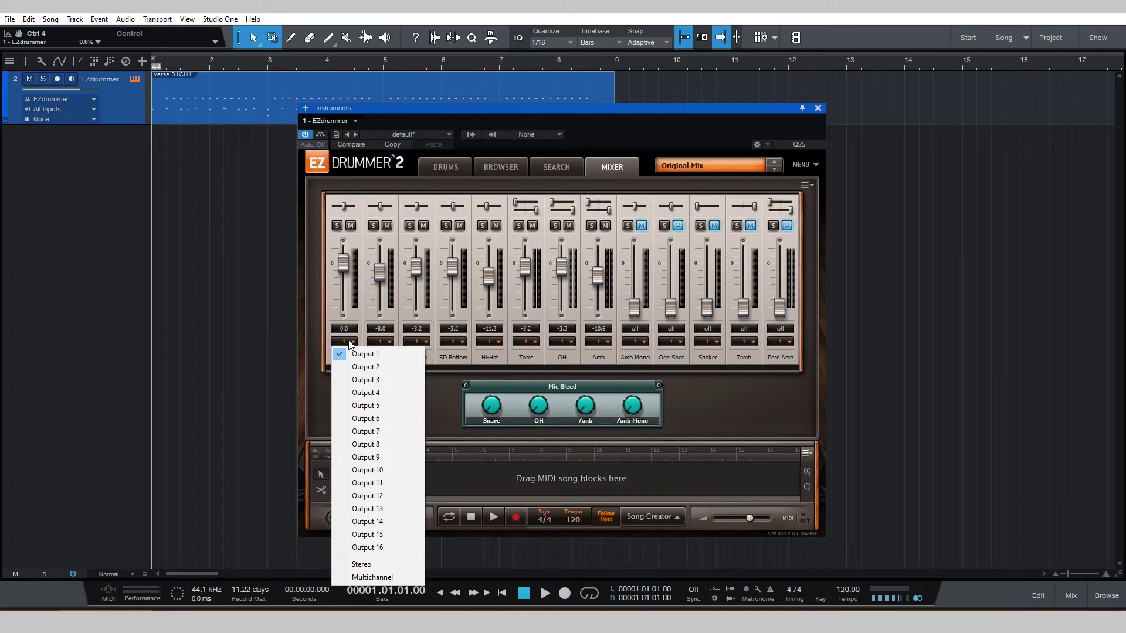
pyautogui.click(412, 577)
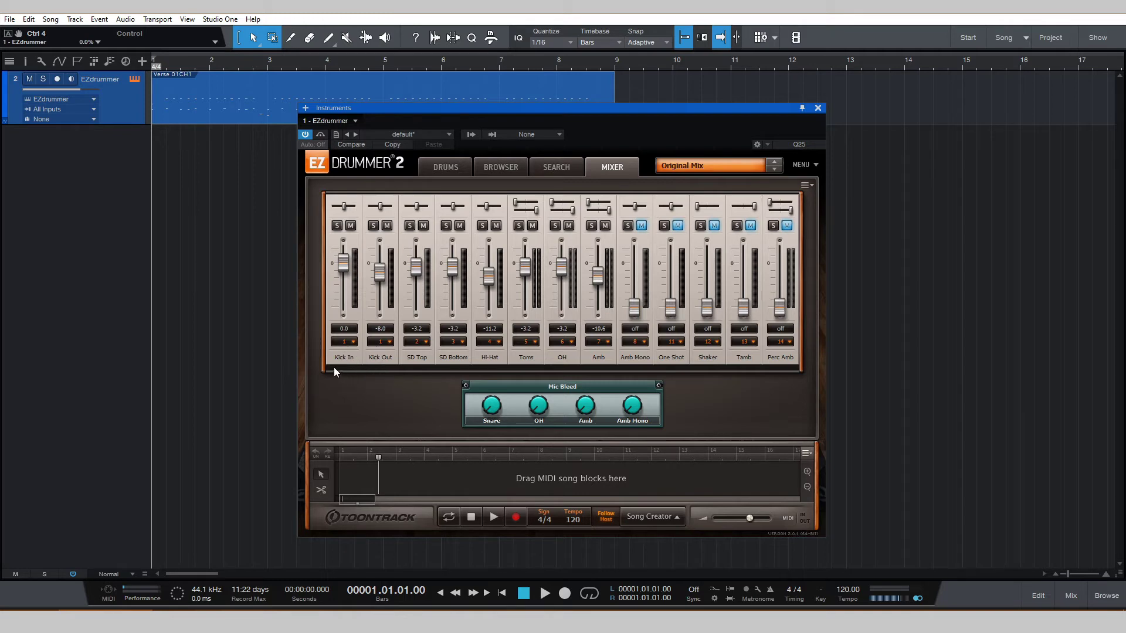
pyautogui.click(454, 342)
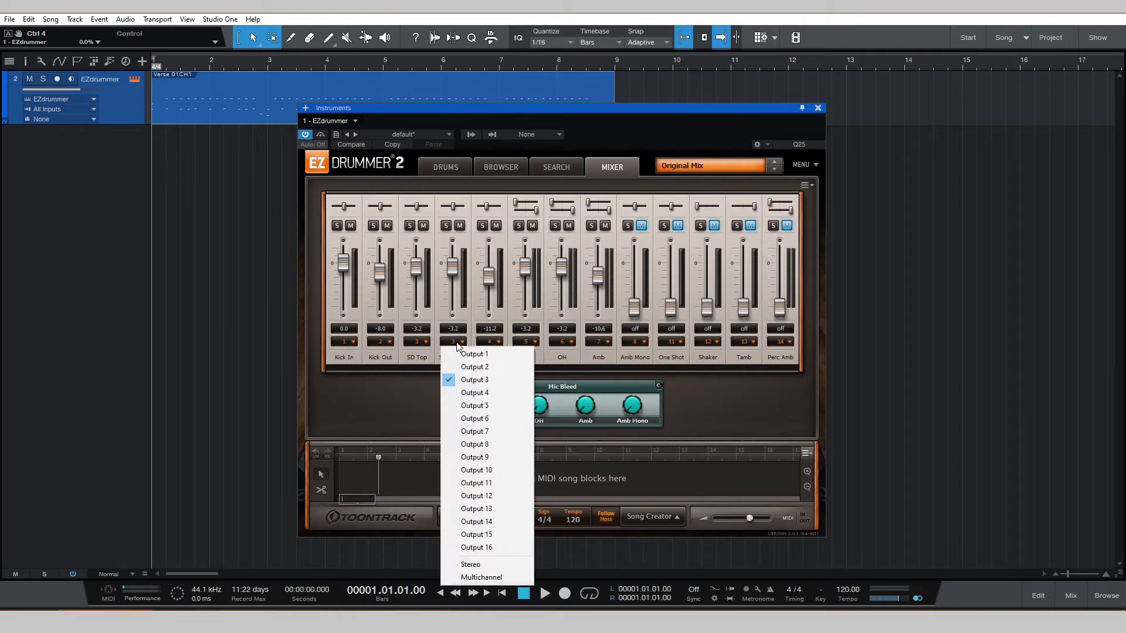
pyautogui.click(483, 393)
pyautogui.click(498, 341)
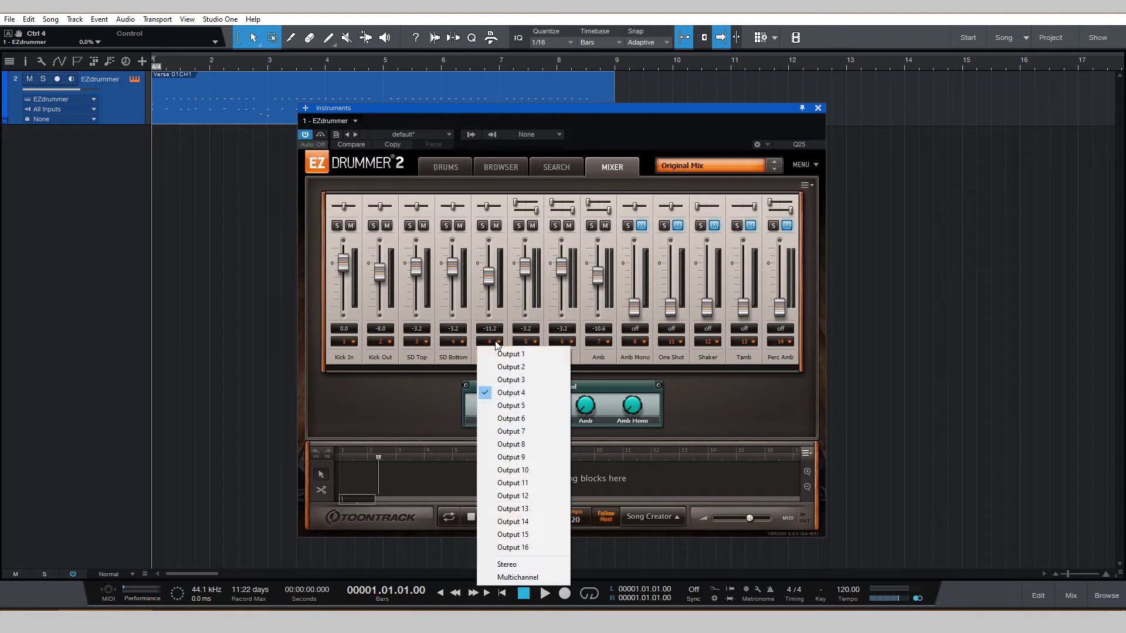
pyautogui.click(537, 407)
# - Route the Toms channel to output 6, OH to output 7 and Amb to output 8
pyautogui.click(529, 343)
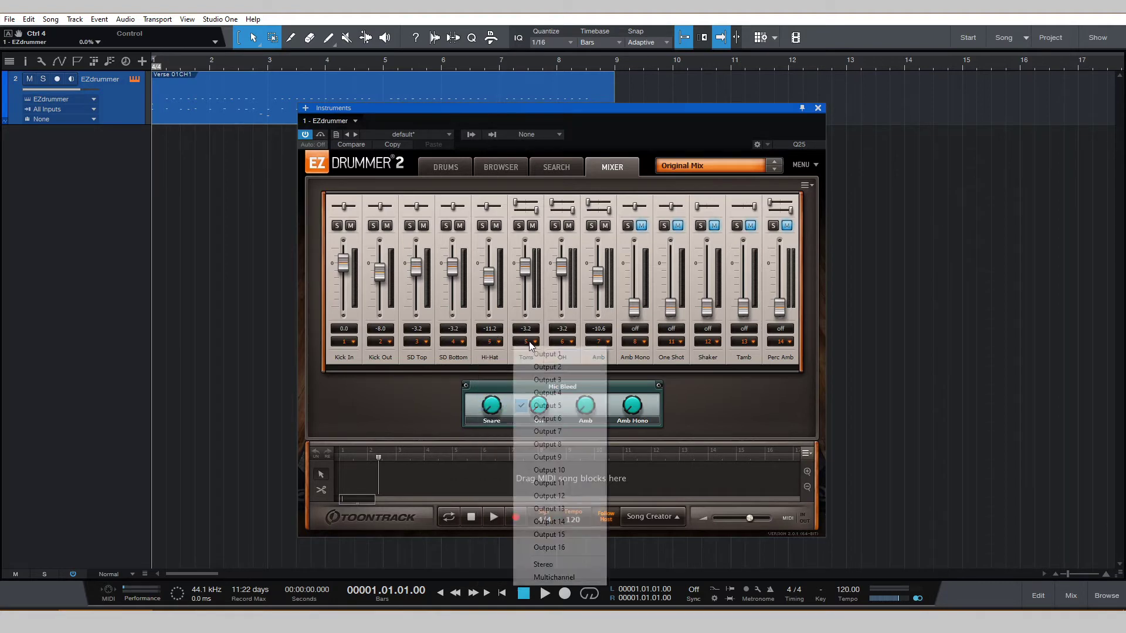
pyautogui.click(554, 418)
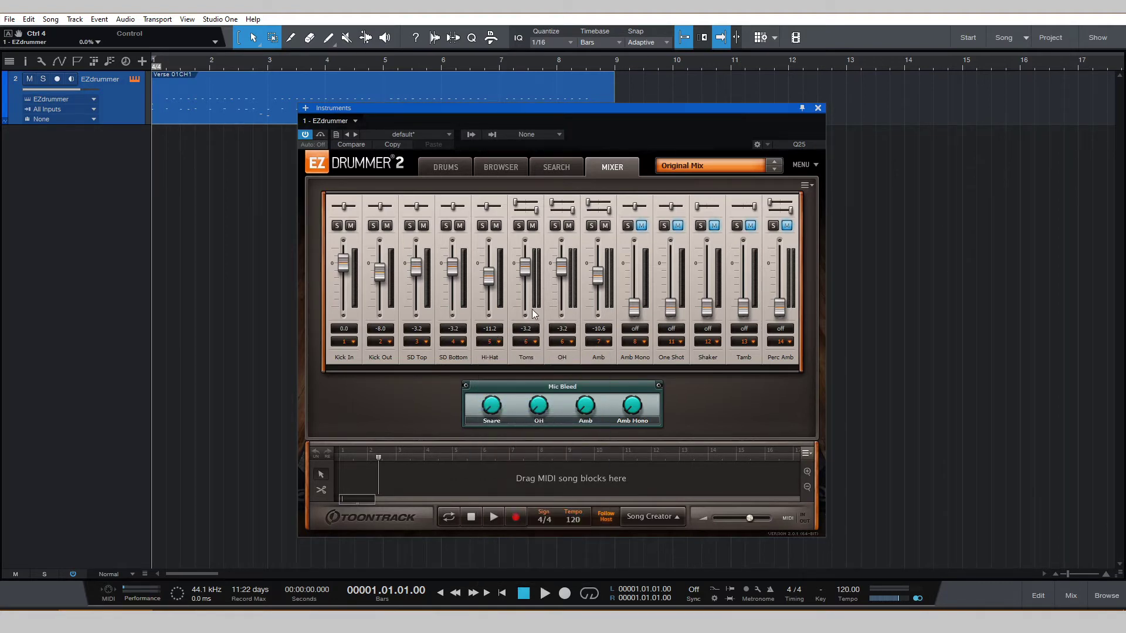
pyautogui.click(568, 344)
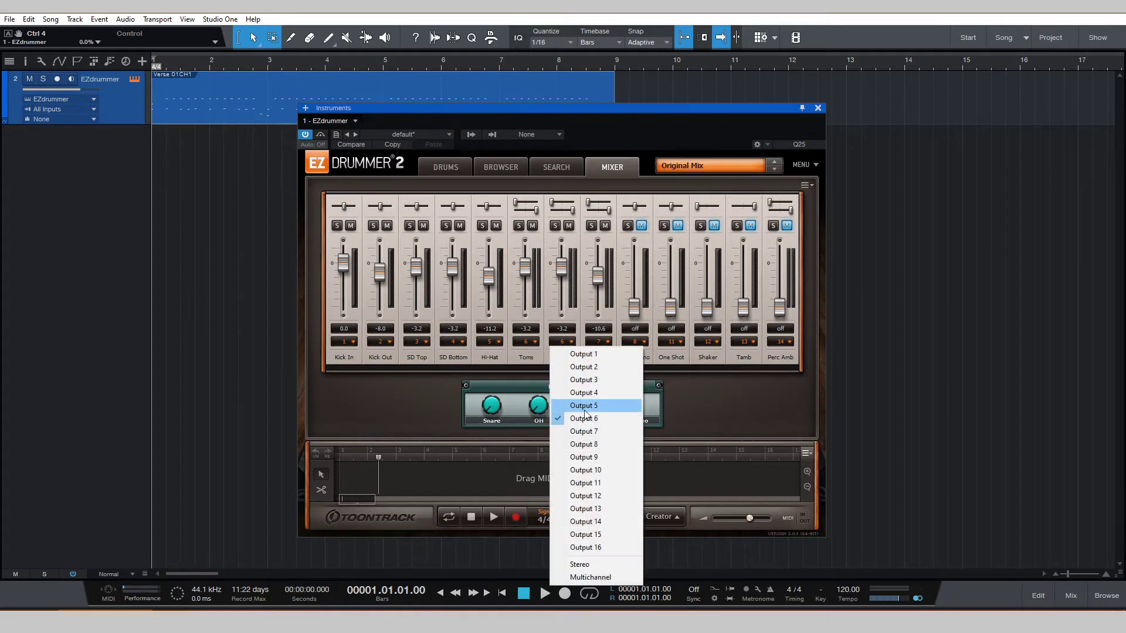
pyautogui.click(597, 434)
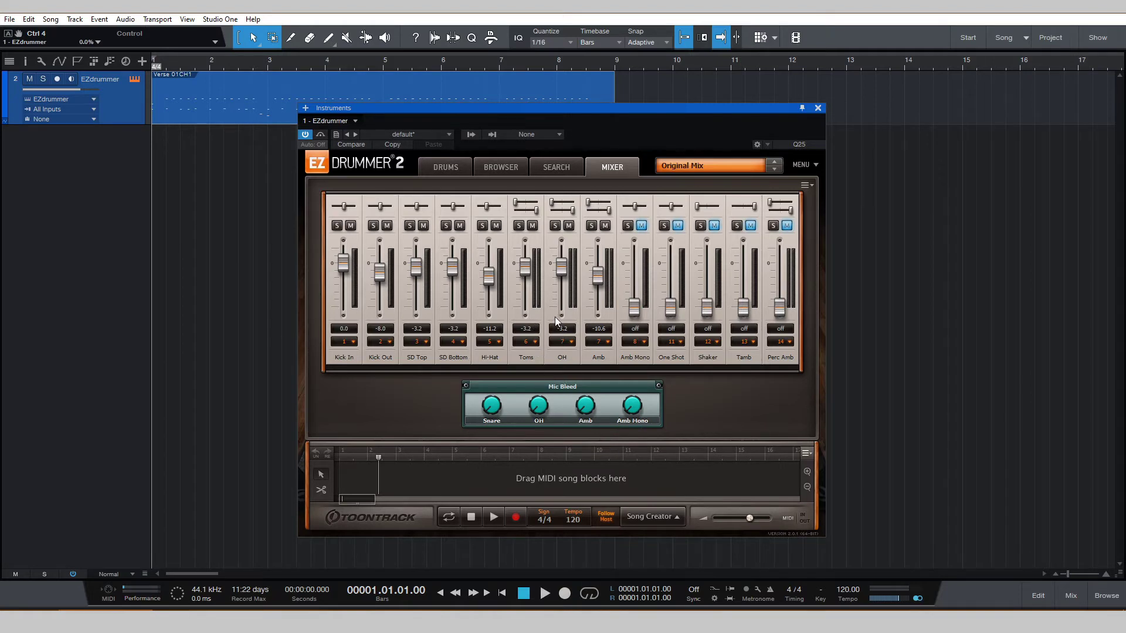
pyautogui.click(604, 344)
pyautogui.click(622, 444)
# - Play the drum clip and check the channel meters in EZdrummer's mixer
pyautogui.moveTo(529, 114); pyautogui.dragTo(547, 104)
pyautogui.press('space')
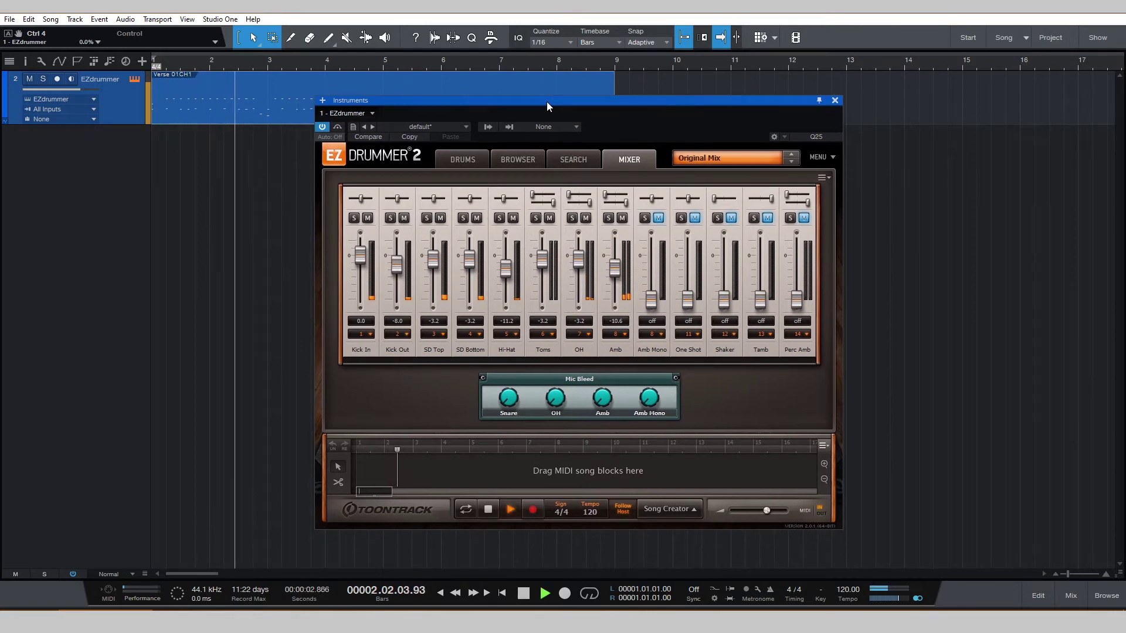
pyautogui.press('space')
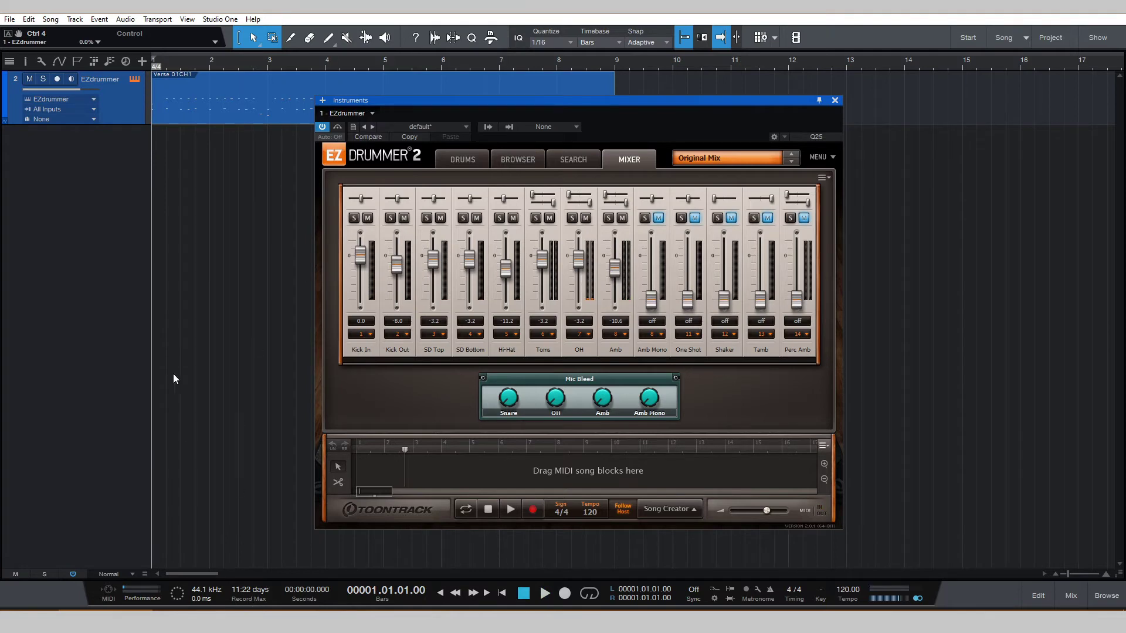
# - Show the console and activate EZdrummer's outputs EZ2 through EZ8 so each gets its own channel
pyautogui.click(1070, 596)
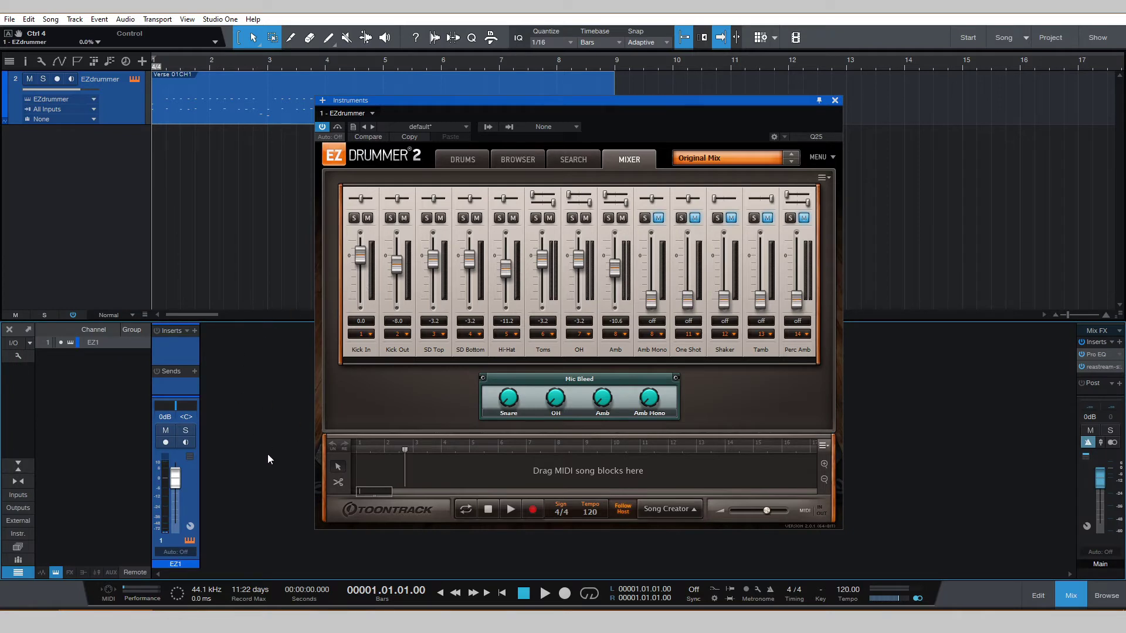
pyautogui.click(487, 126)
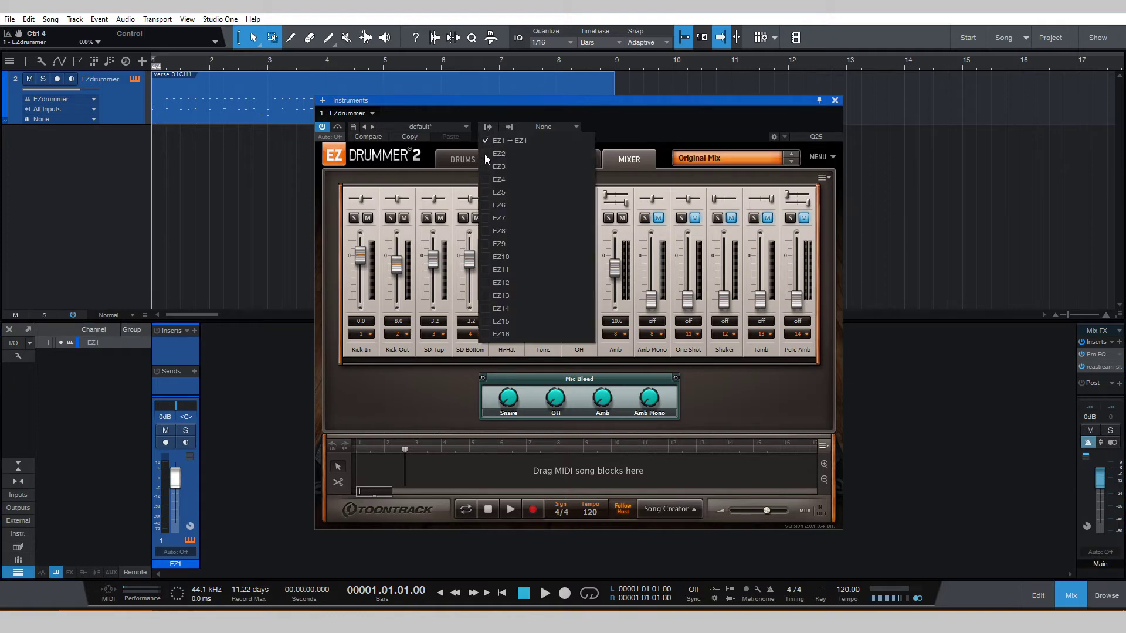
pyautogui.click(485, 154)
pyautogui.click(484, 166)
pyautogui.click(484, 179)
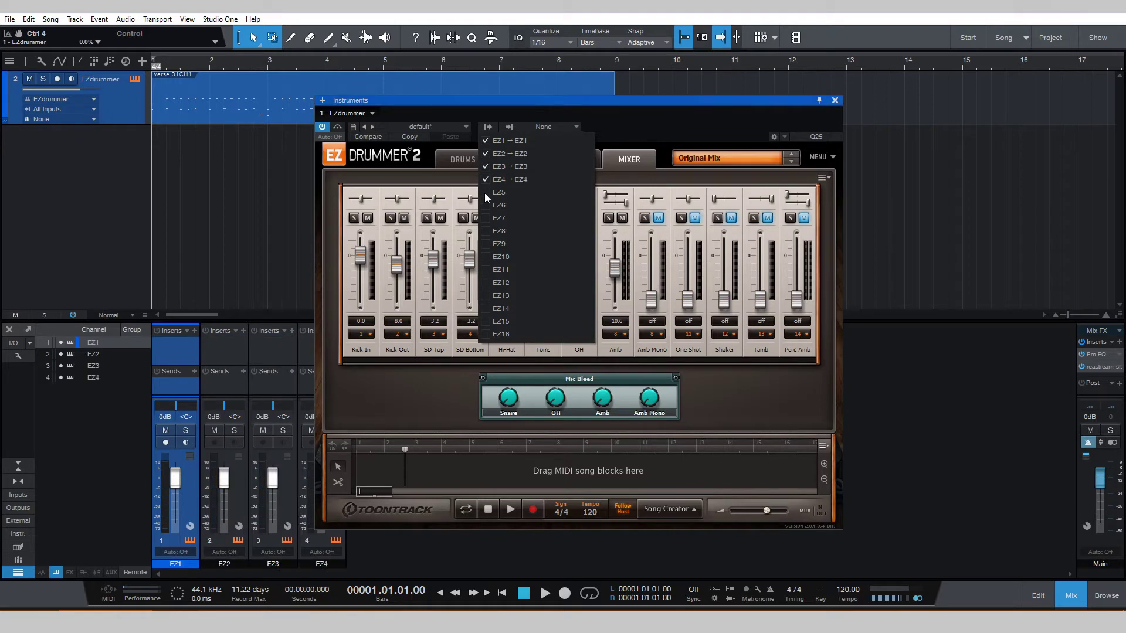
pyautogui.click(484, 192)
pyautogui.click(484, 206)
pyautogui.click(486, 218)
pyautogui.click(486, 231)
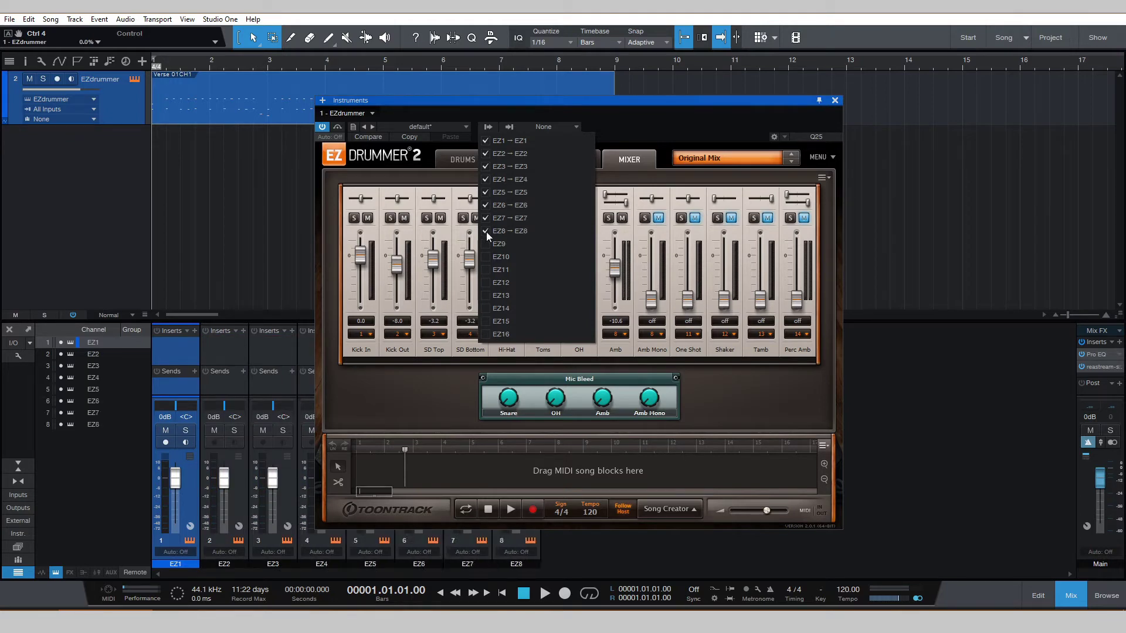
pyautogui.click(519, 102)
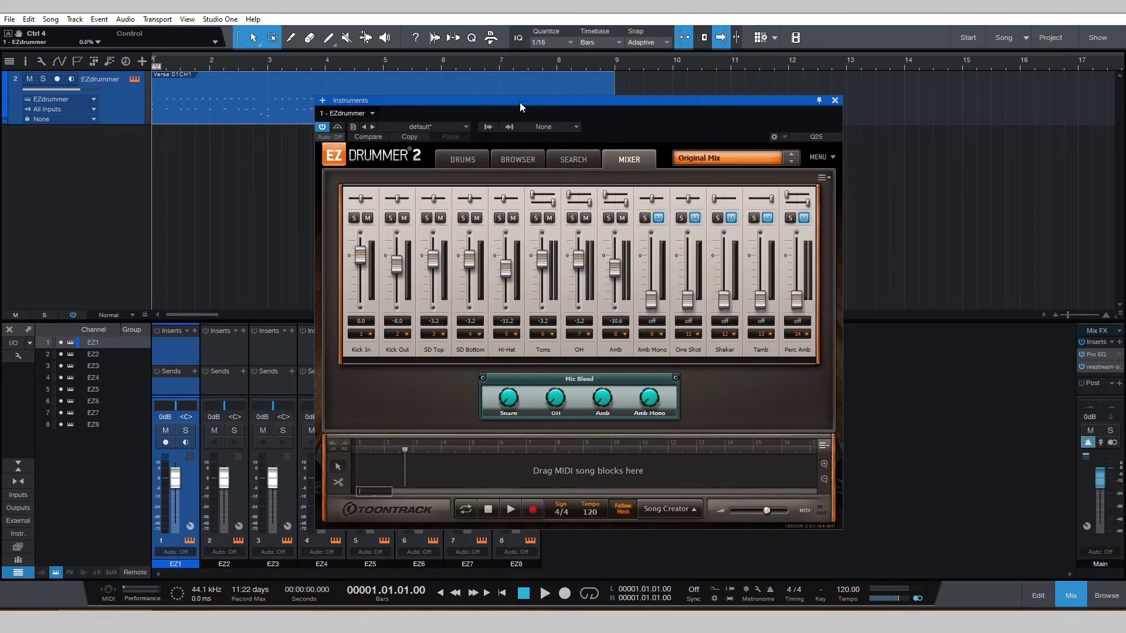
# - Play the drum clip and move the EZdrummer window aside to check the meters of all eight console channels
pyautogui.press('space')
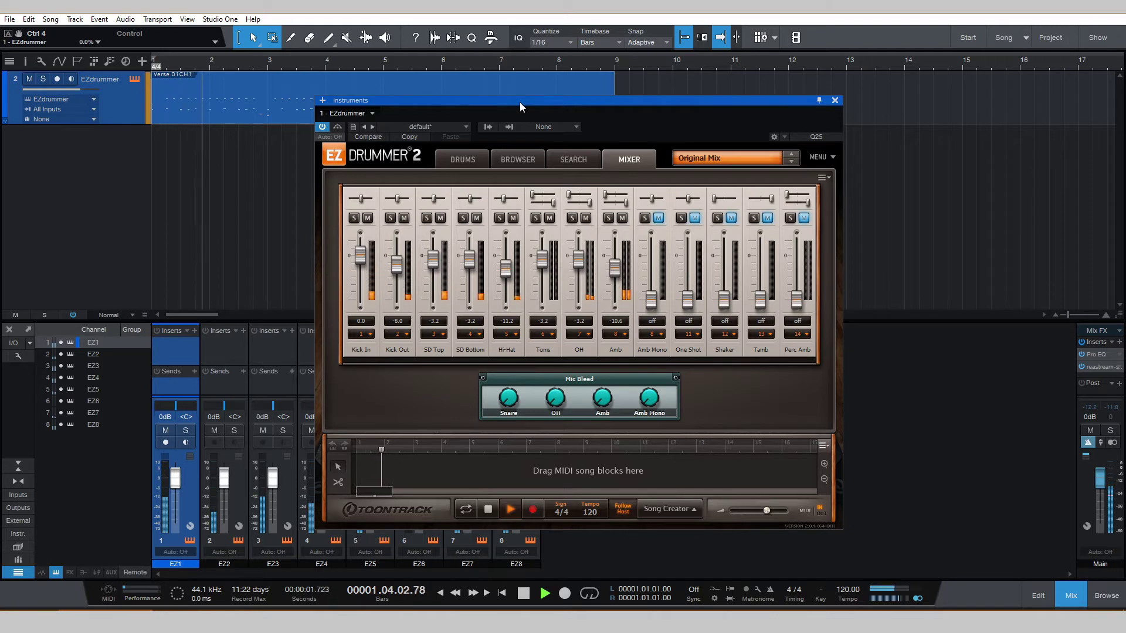
pyautogui.moveTo(519, 102); pyautogui.dragTo(771, 77)
pyautogui.press('space')
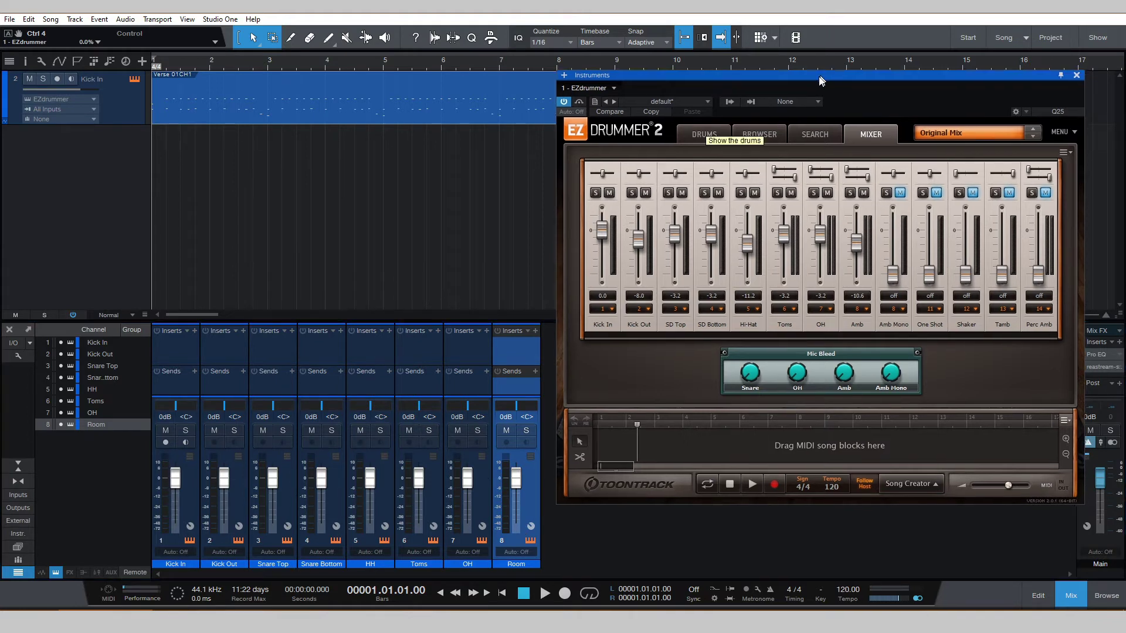
# - Play the drums briefly to compare EZdrummer's mixer with the renamed console channels, and close the instrument window
pyautogui.moveTo(819, 76); pyautogui.dragTo(573, 94)
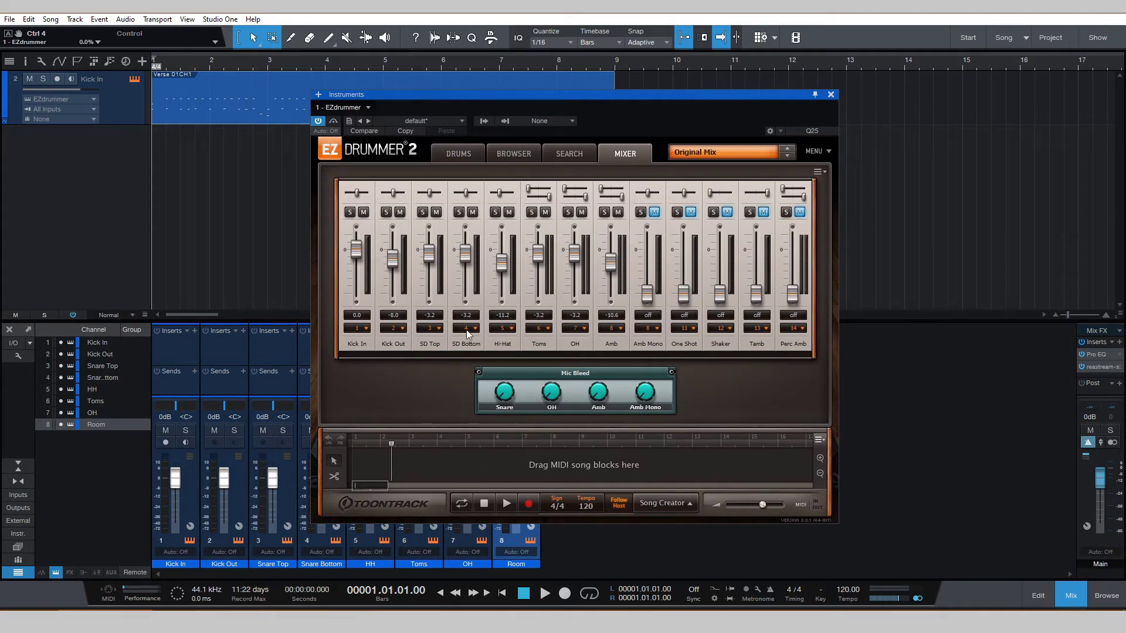
pyautogui.moveTo(535, 95); pyautogui.dragTo(776, 105)
pyautogui.press('space')
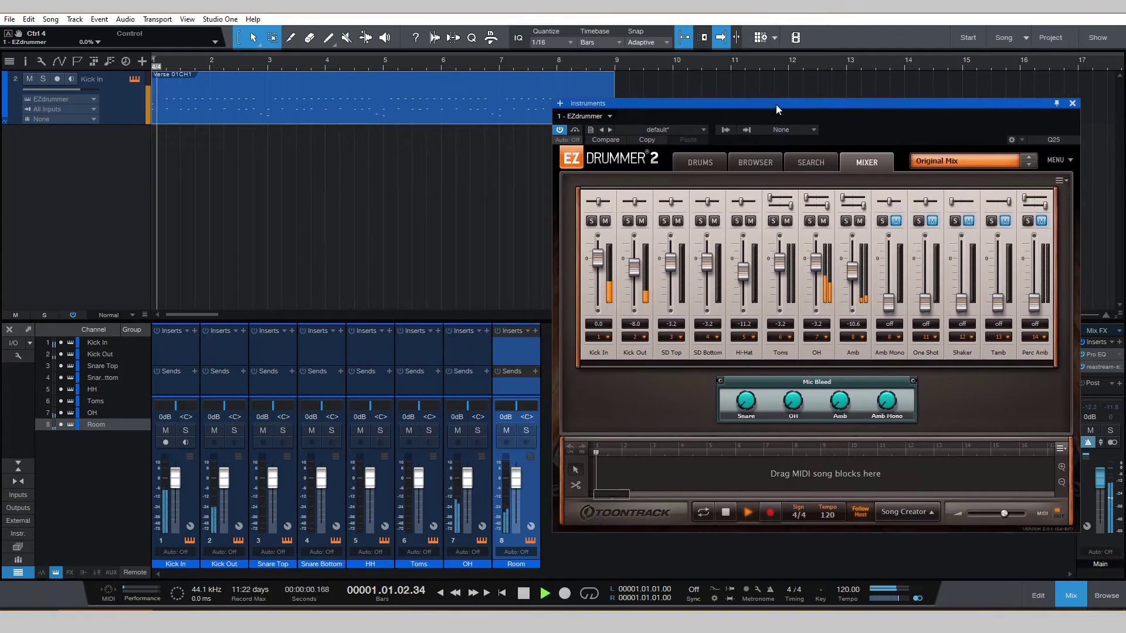
pyautogui.press('space')
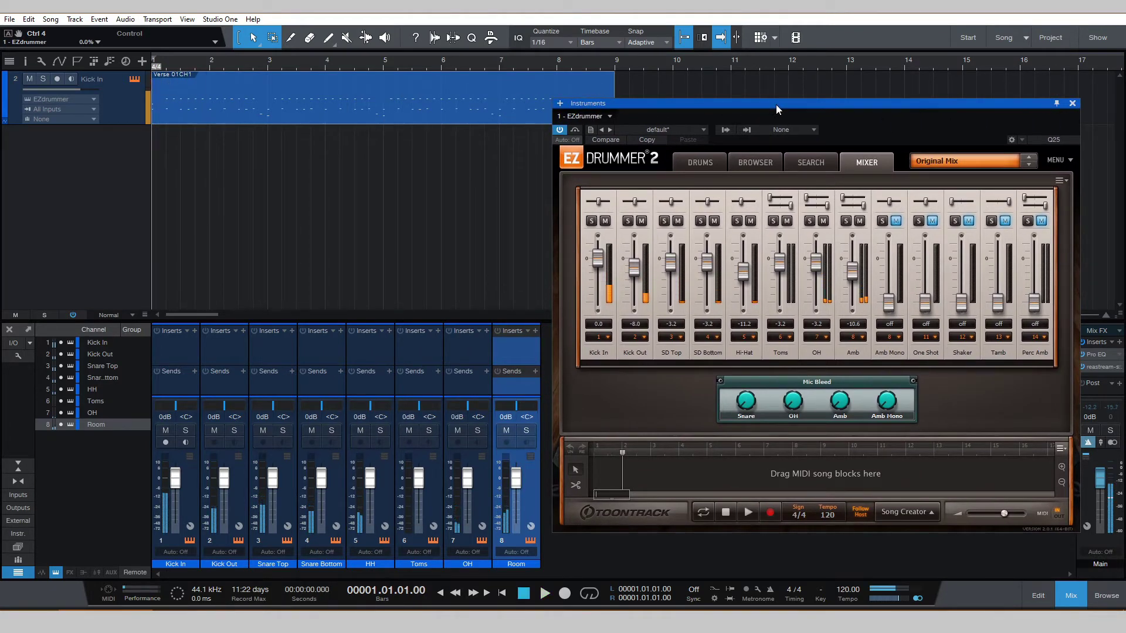
pyautogui.moveTo(779, 104); pyautogui.dragTo(560, 95)
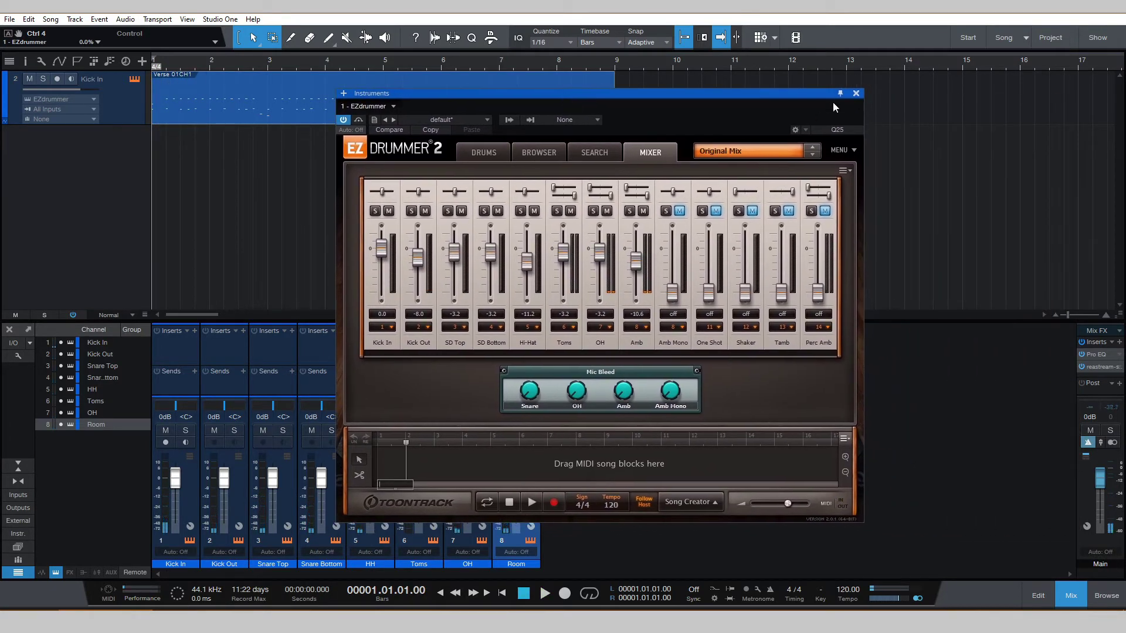
pyautogui.click(856, 94)
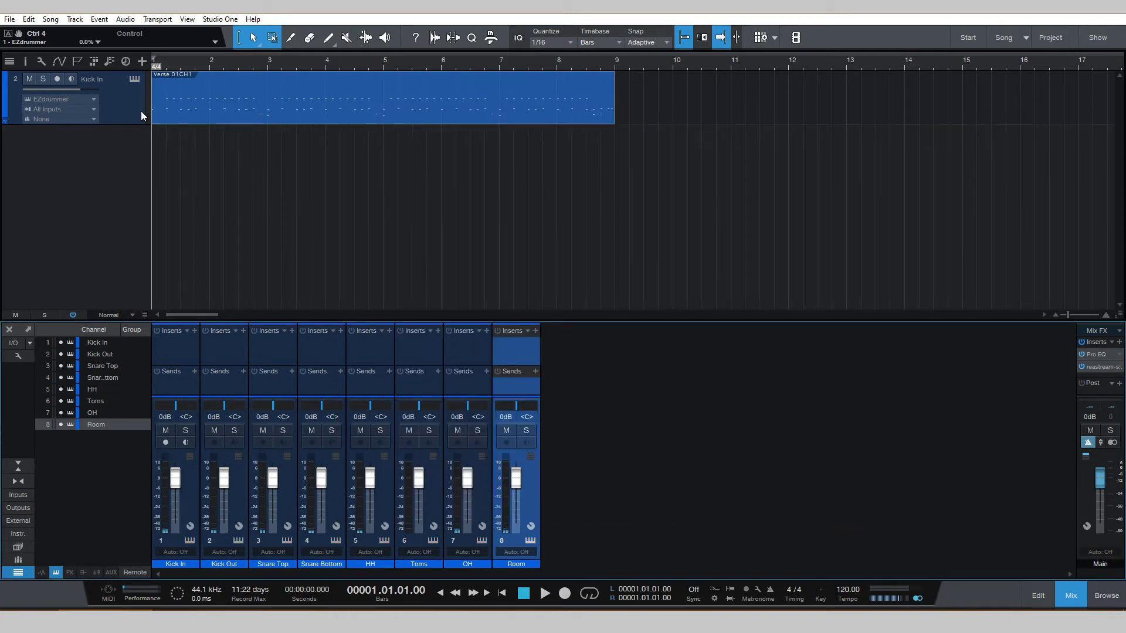
# - Examine the Transform Instrument Track options for the Kick In track and dismiss them without rendering
pyautogui.click(116, 105)
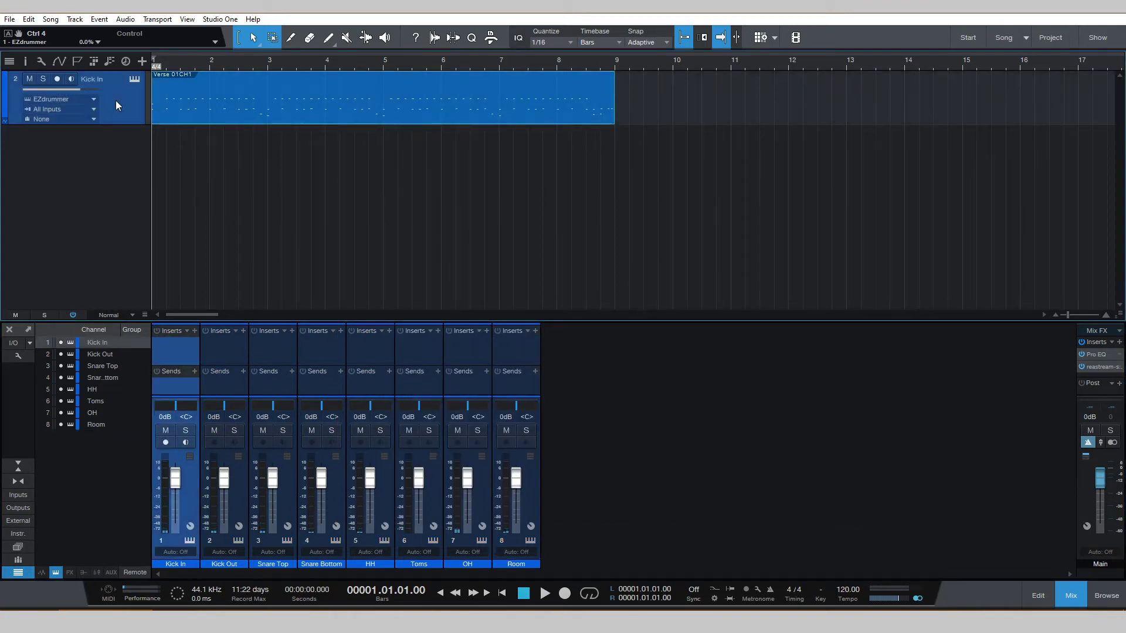
pyautogui.rightClick(117, 106)
pyautogui.click(206, 304)
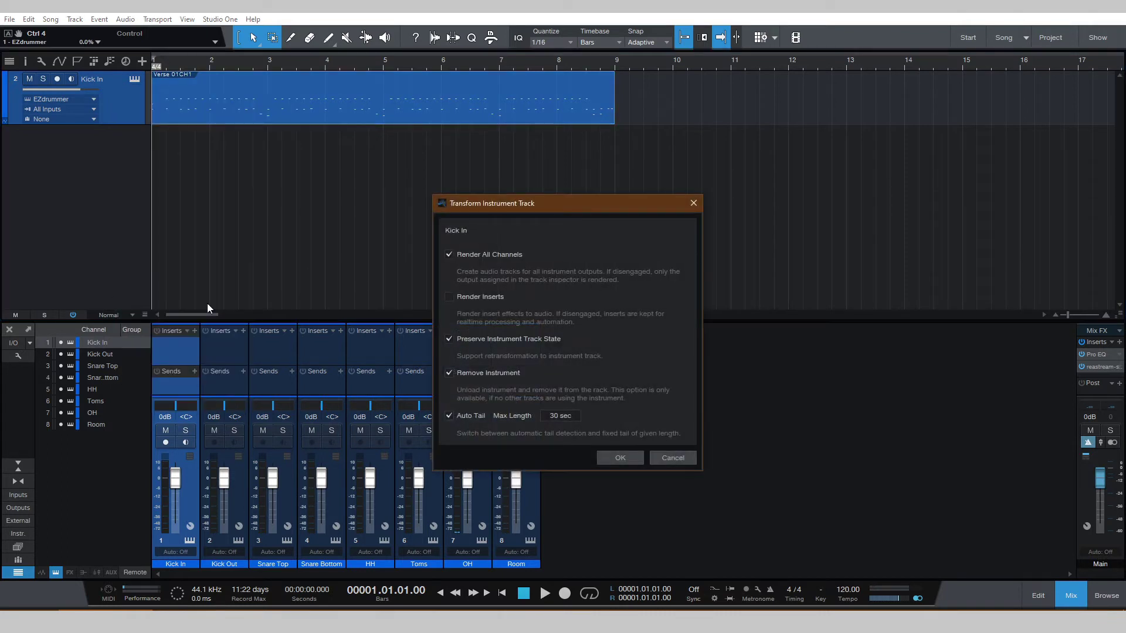
pyautogui.moveTo(549, 209); pyautogui.dragTo(561, 178)
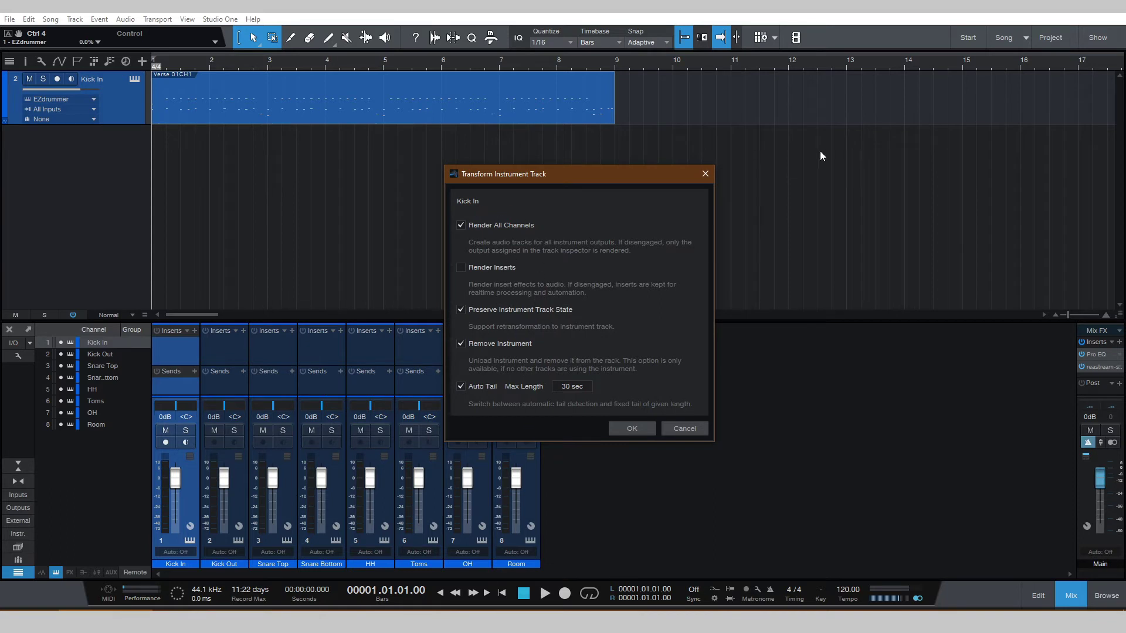
pyautogui.click(705, 174)
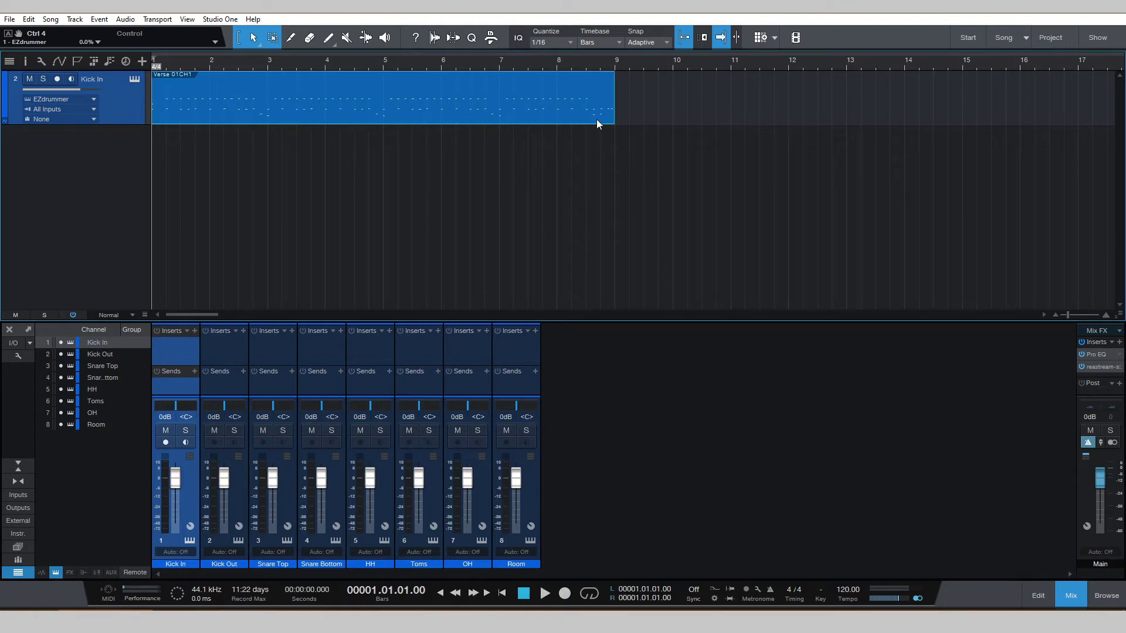
# - Split the Verse 01CH1 drum clip at the start of bar 3 and bar 5
pyautogui.click(267, 63)
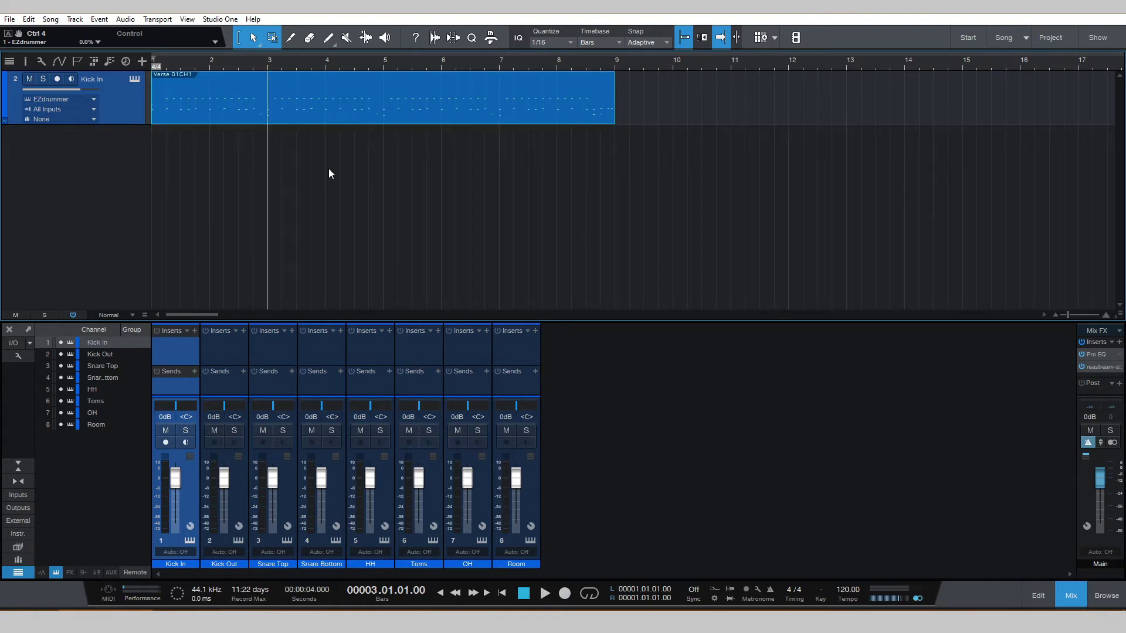
pyautogui.hotkey('alt', 'x')
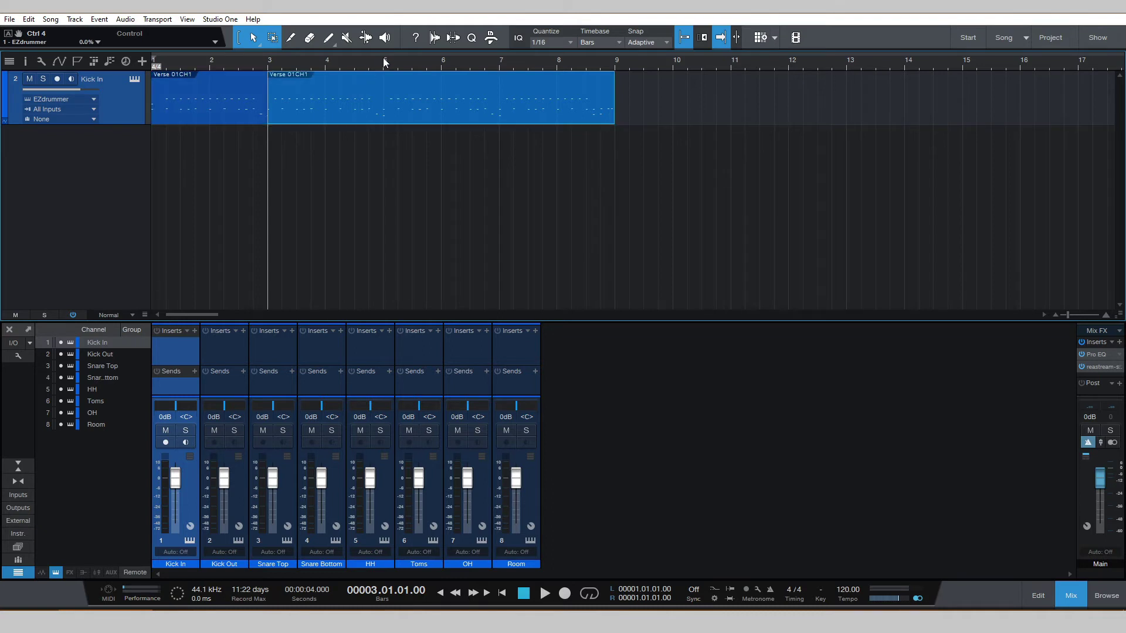
pyautogui.click(385, 61)
pyautogui.hotkey('alt', 'x')
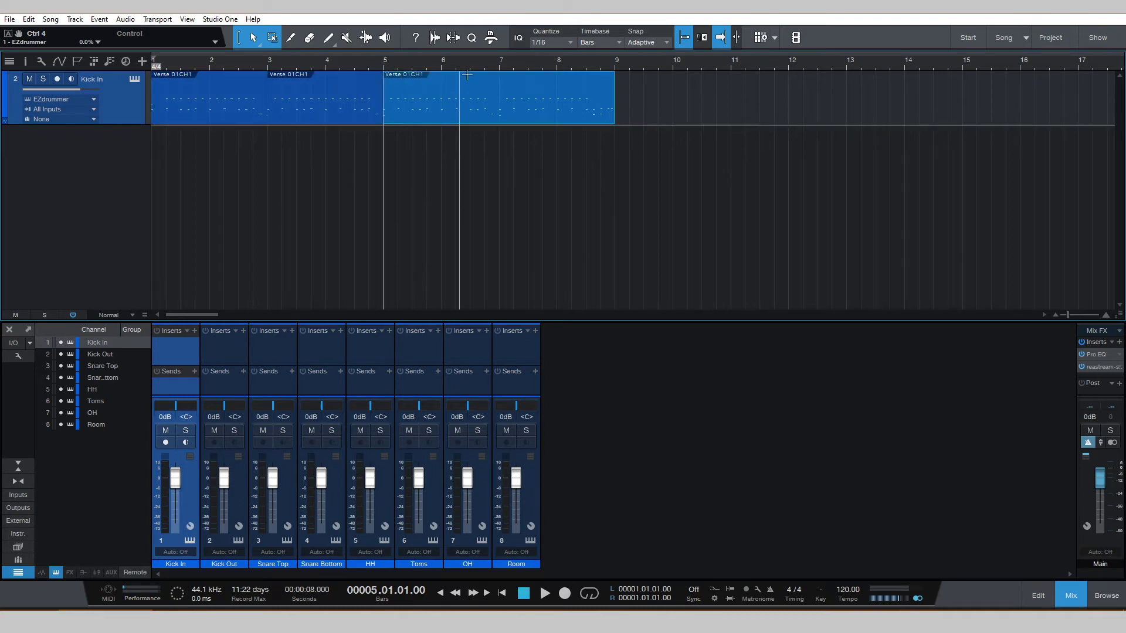
pyautogui.click(502, 65)
pyautogui.hotkey('alt', 'x')
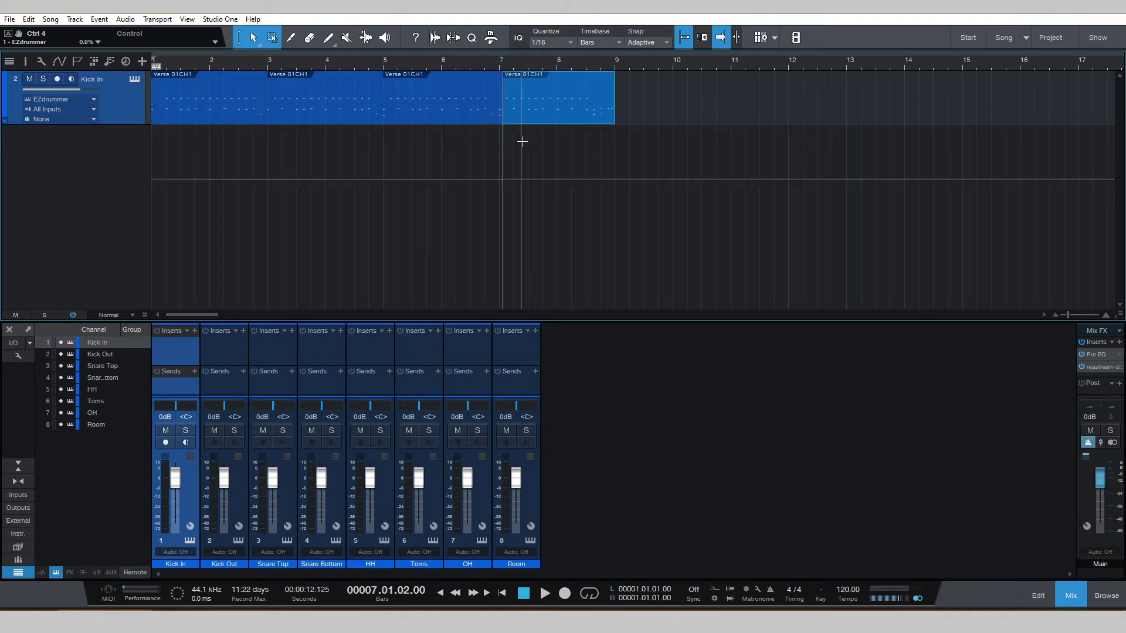
pyautogui.hotkey('ctrl', 'z')
# - Split the last part of the drum clip exactly at the start of bar 7
pyautogui.click(500, 63)
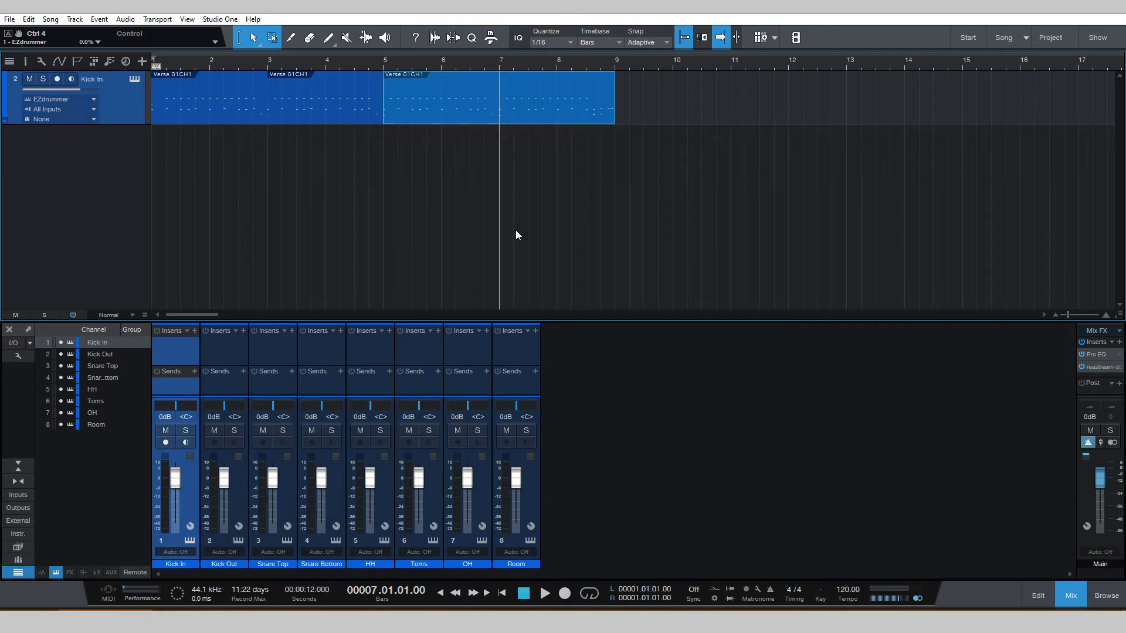
pyautogui.hotkey('alt', 'x')
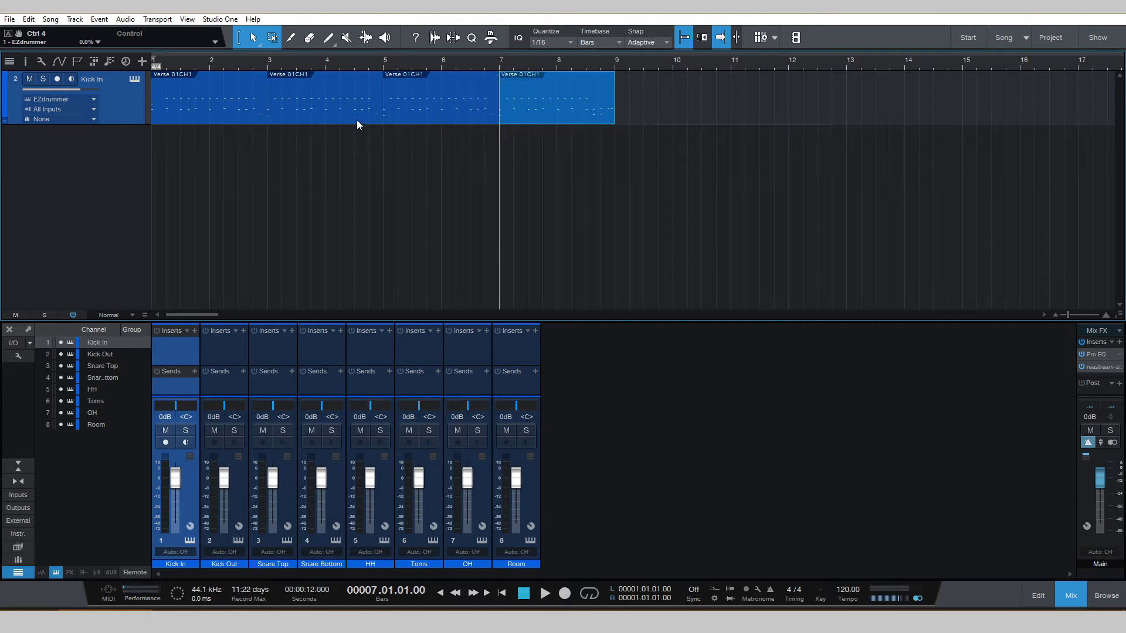
# - Select each of the four two-bar drum segments in turn to check the splits, and clear the selection
pyautogui.click(237, 109)
pyautogui.click(342, 117)
pyautogui.click(479, 114)
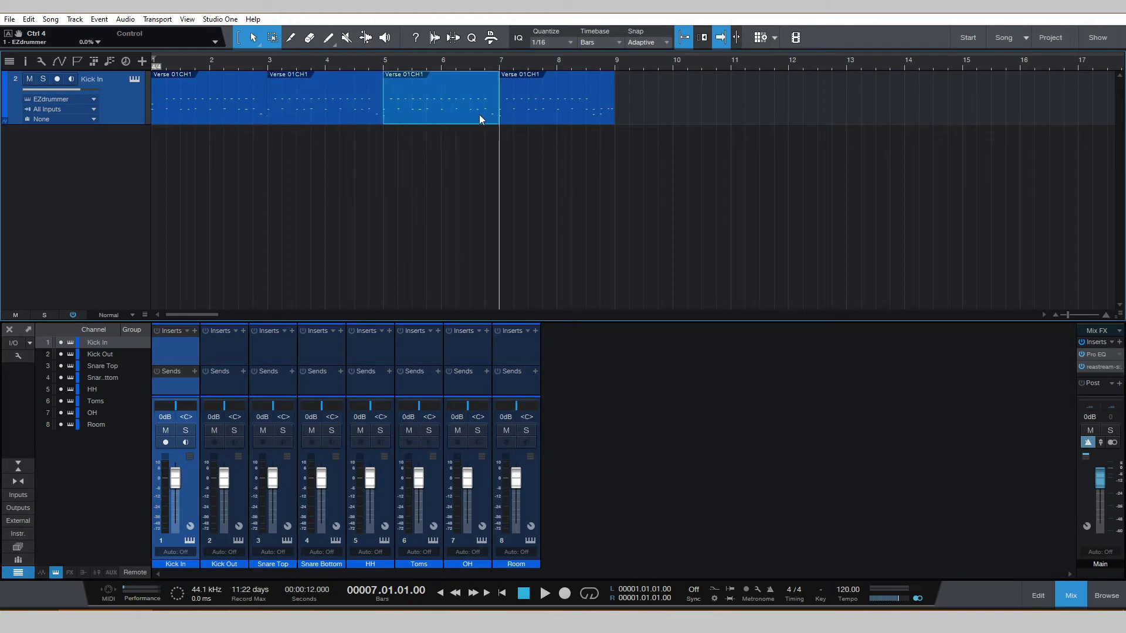
pyautogui.click(529, 114)
pyautogui.click(411, 111)
pyautogui.click(328, 109)
pyautogui.click(258, 108)
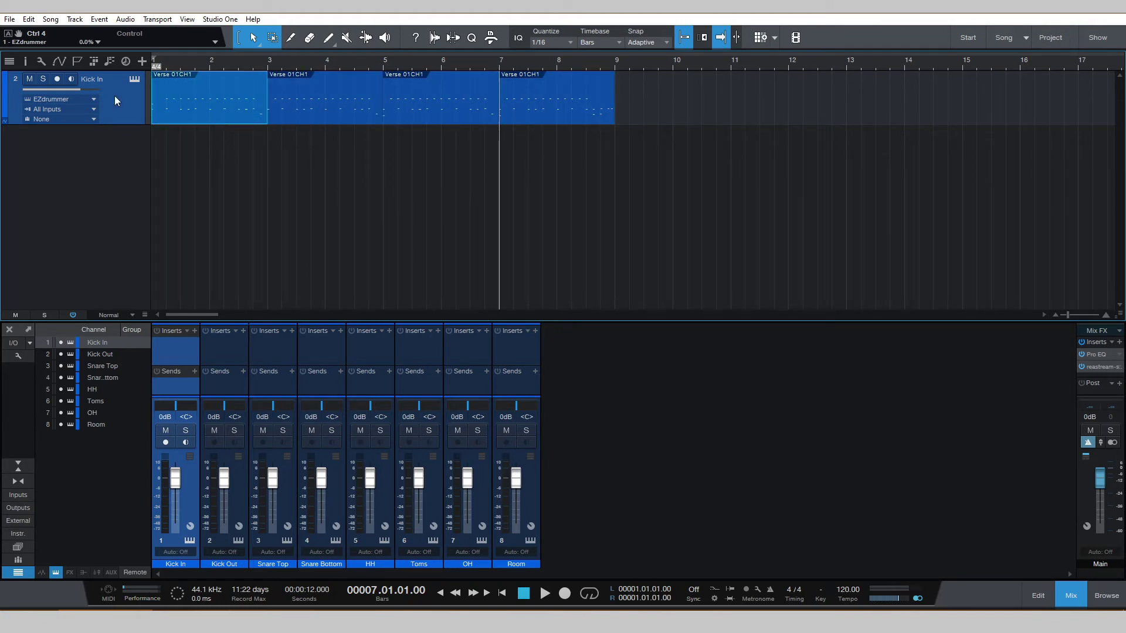
pyautogui.click(255, 185)
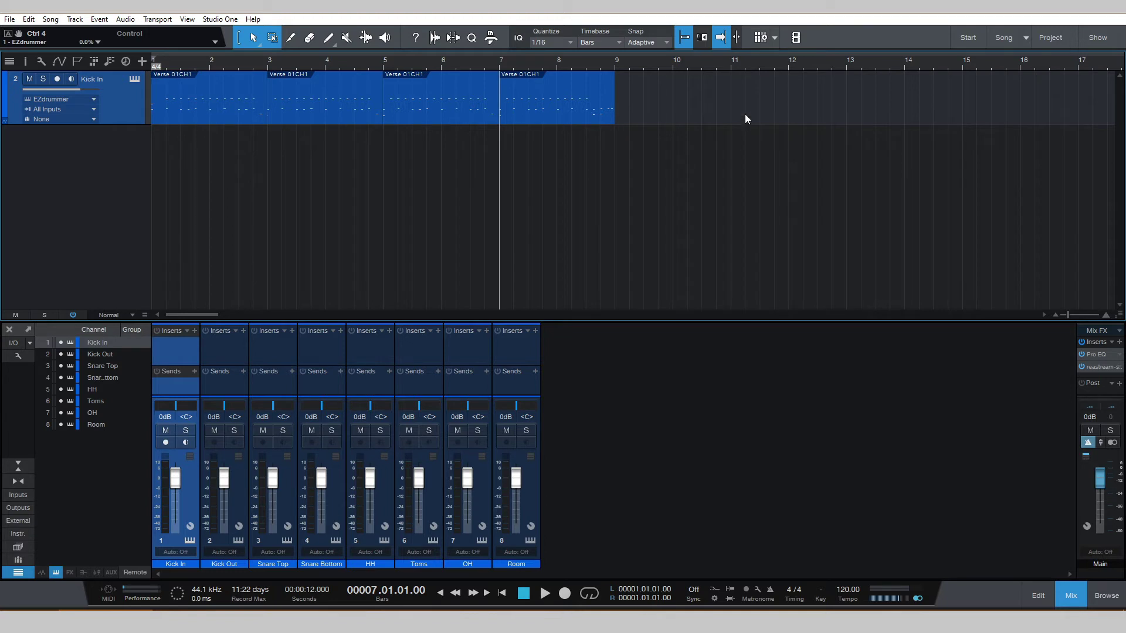
# - Play the last beat of the drum clip from bar 8 beat 4 to hear how the sound rings out past the end
pyautogui.click(601, 63)
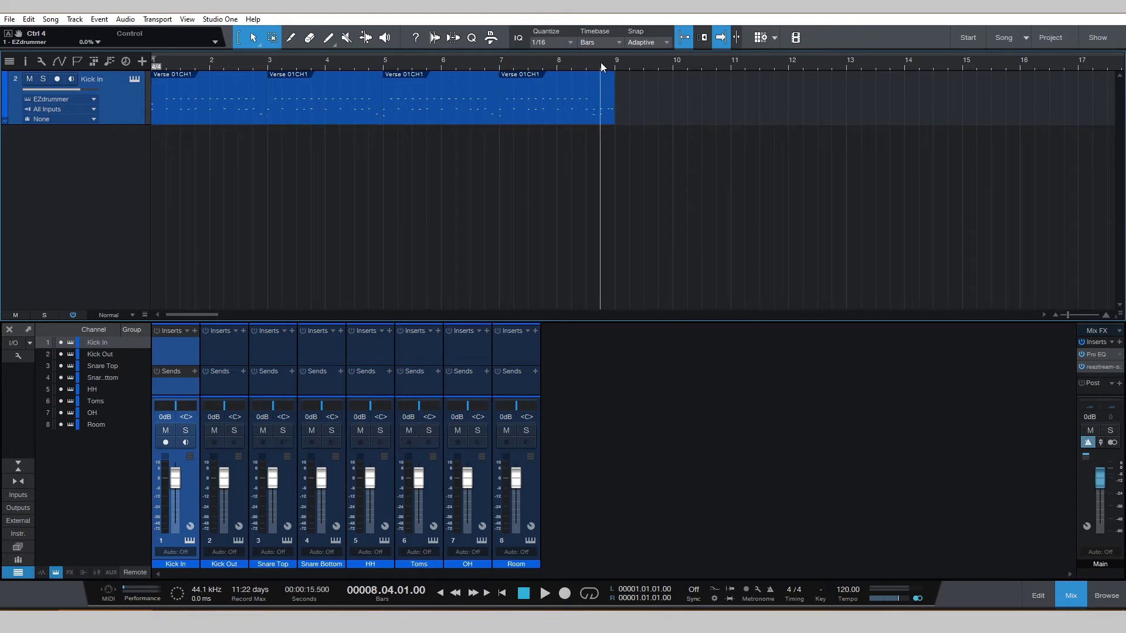
pyautogui.press('space')
pyautogui.press('space')
pyautogui.press('space')
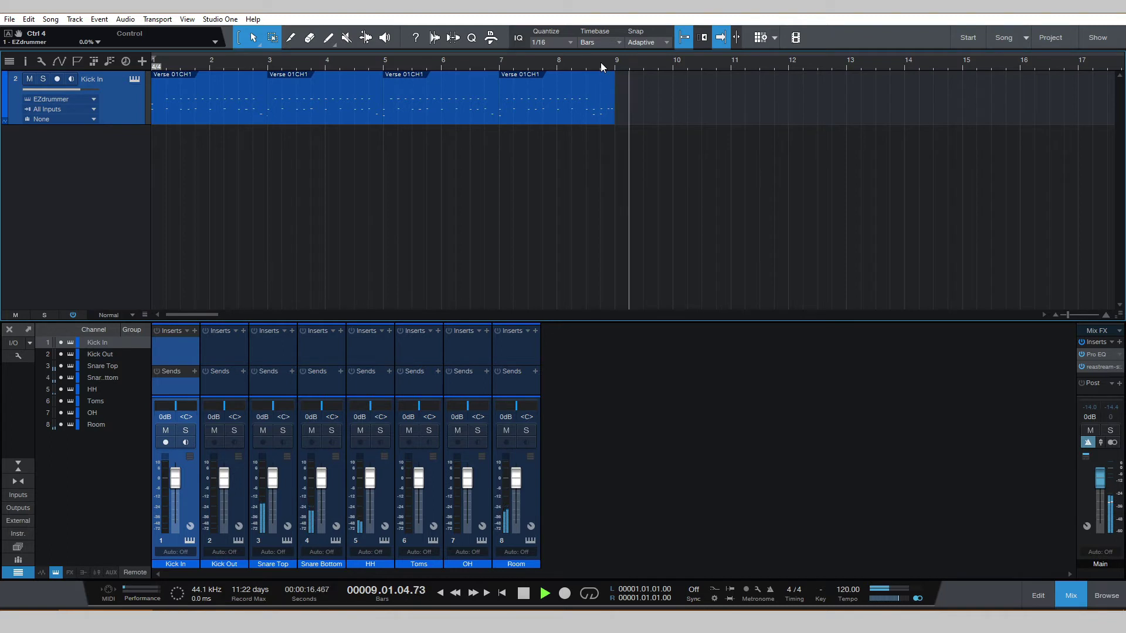
pyautogui.press('space')
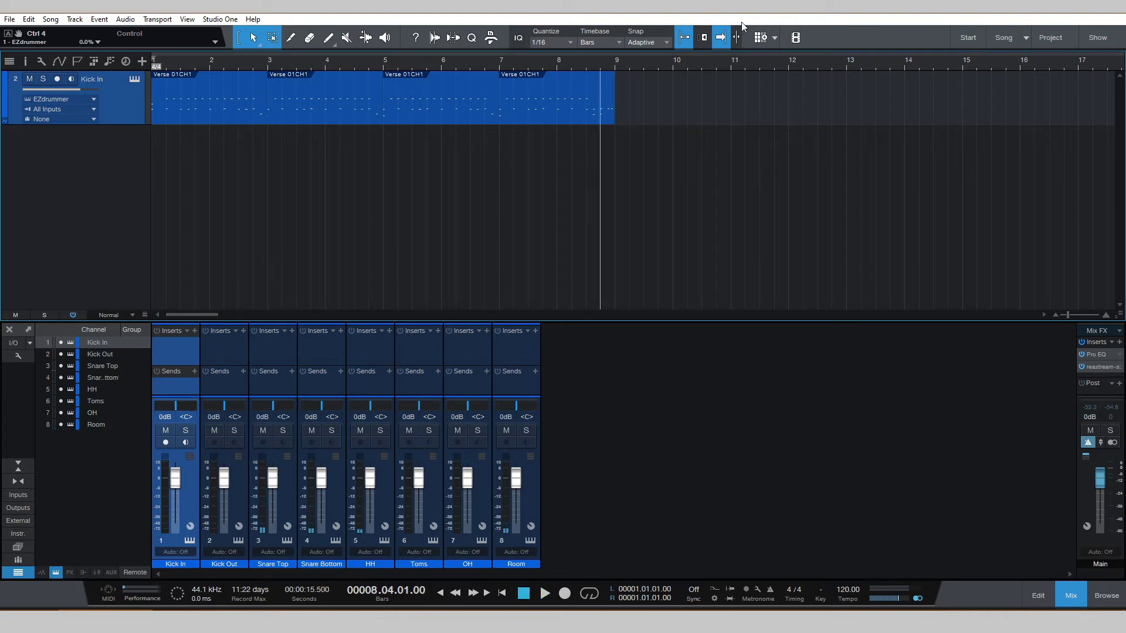
# - Transform the Kick In instrument track to audio, rendering all channels with Auto Tail switched off
pyautogui.rightClick(120, 106)
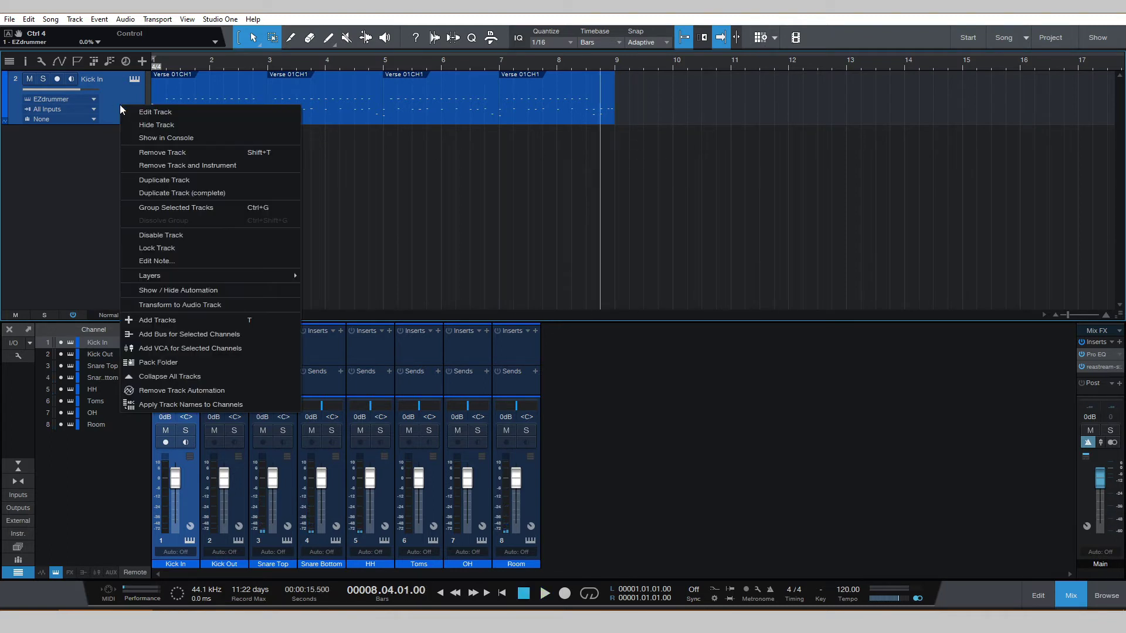
pyautogui.click(220, 304)
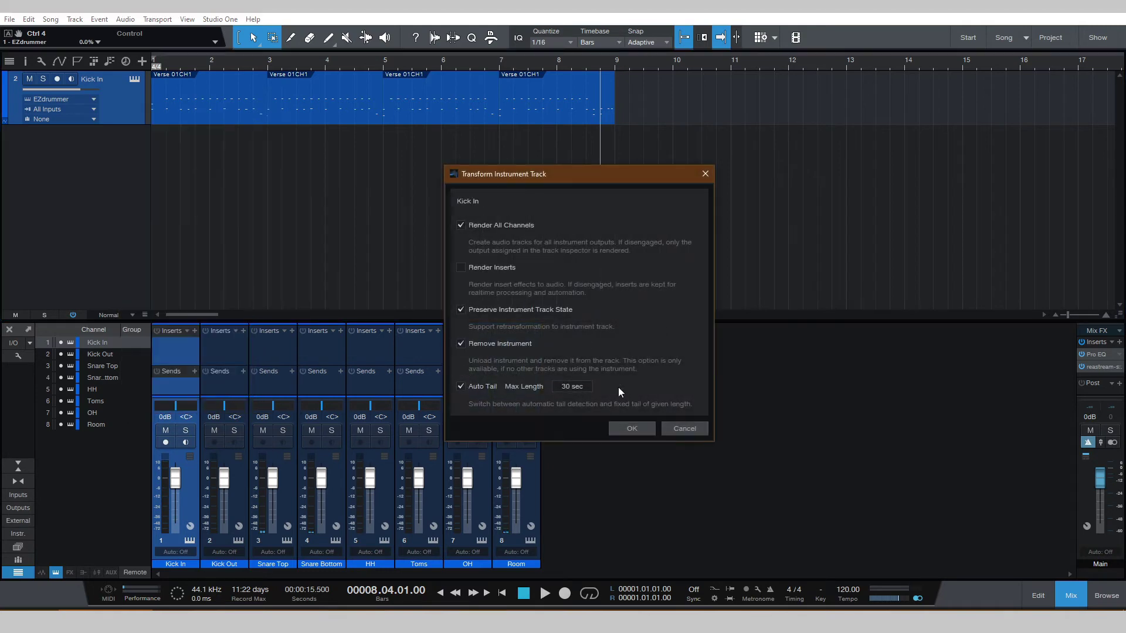
pyautogui.click(460, 387)
pyautogui.click(631, 429)
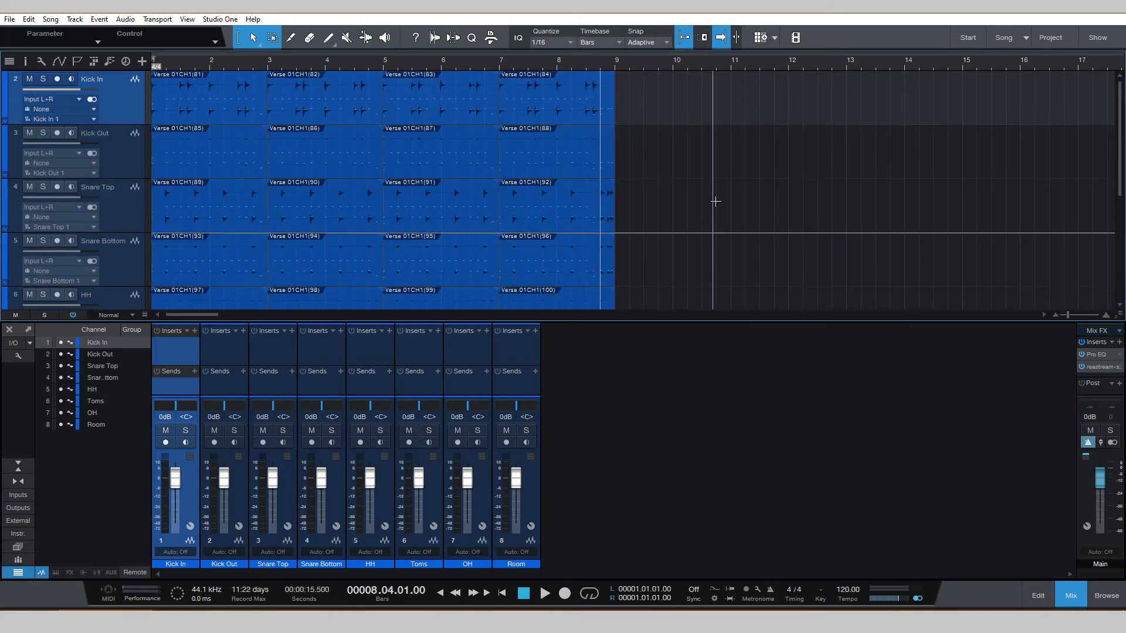
# - Hide the console and play the rendered drum audio from bar 2 beat 4 across the segment boundary at bar 3
pyautogui.click(1078, 594)
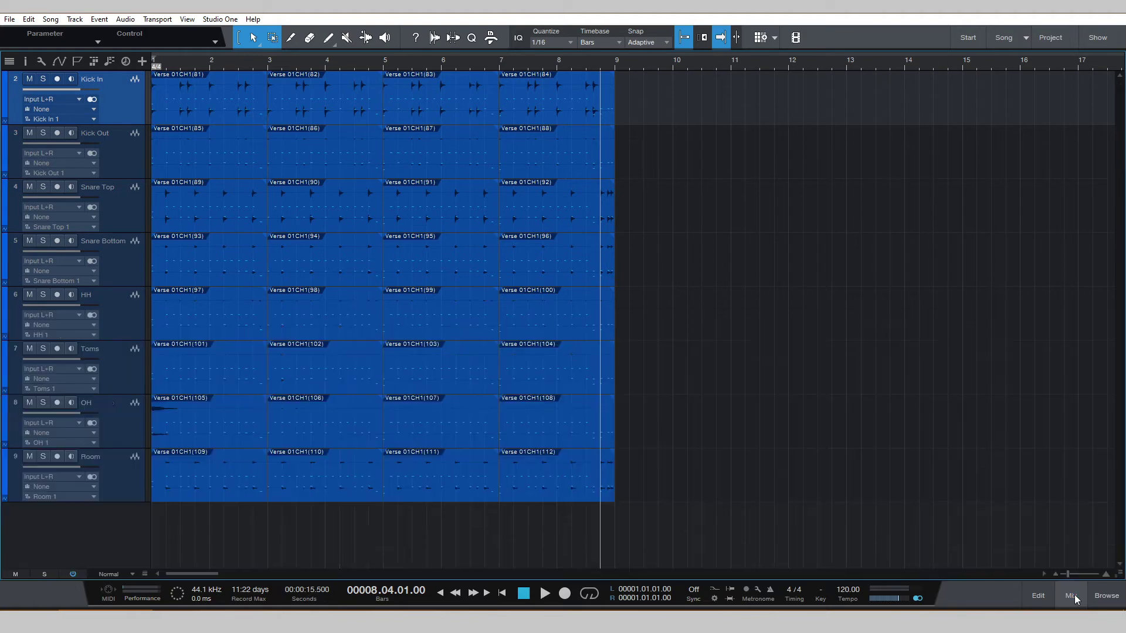
pyautogui.click(255, 65)
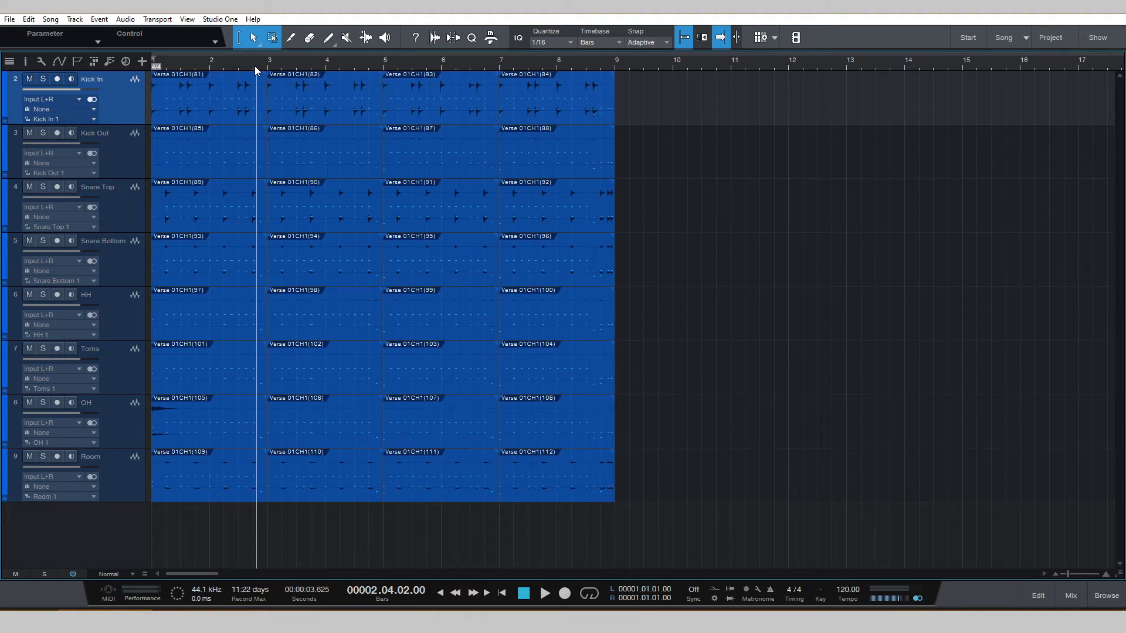
pyautogui.press('space')
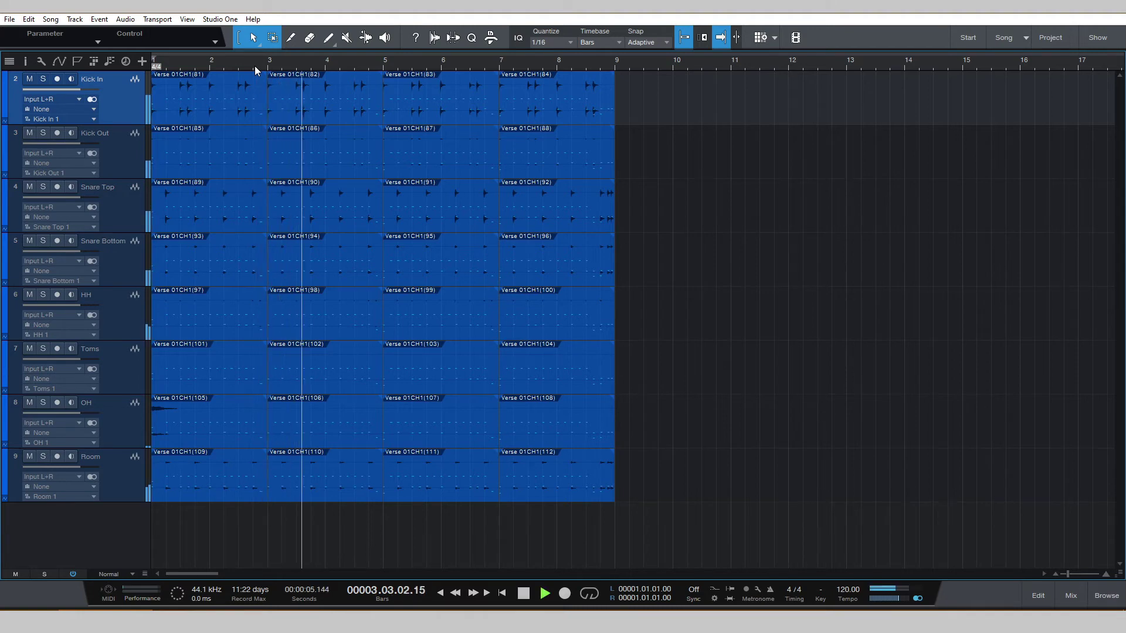
pyautogui.press('space')
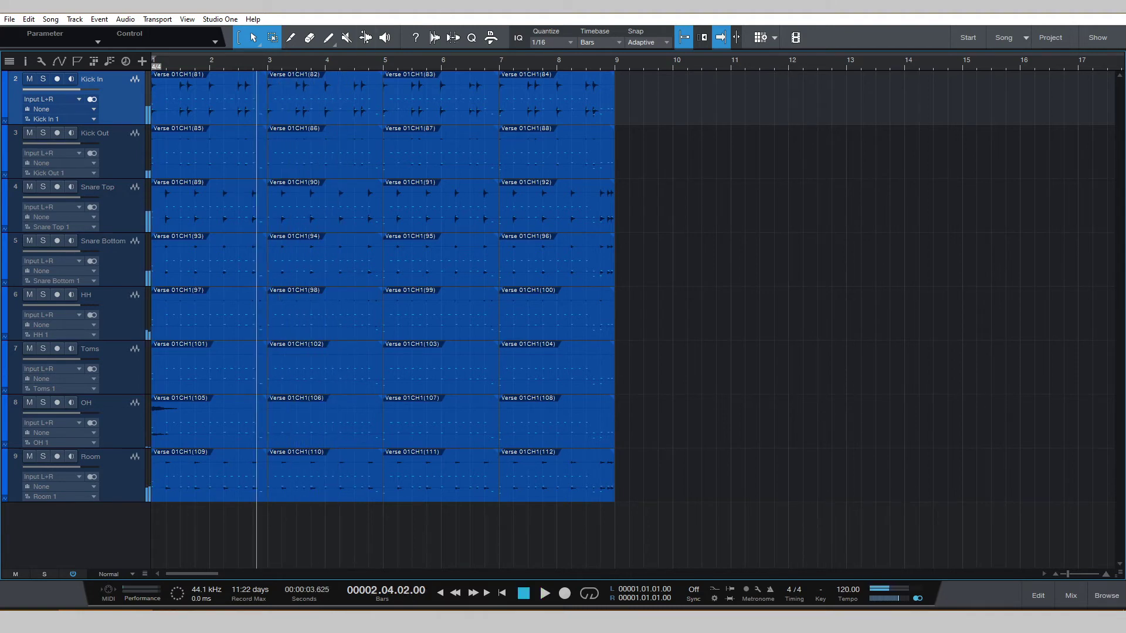
# - Play the rendered drum audio from bar 8 beat 3 past the clip end at bar 9 to hear how it cuts off
pyautogui.click(586, 62)
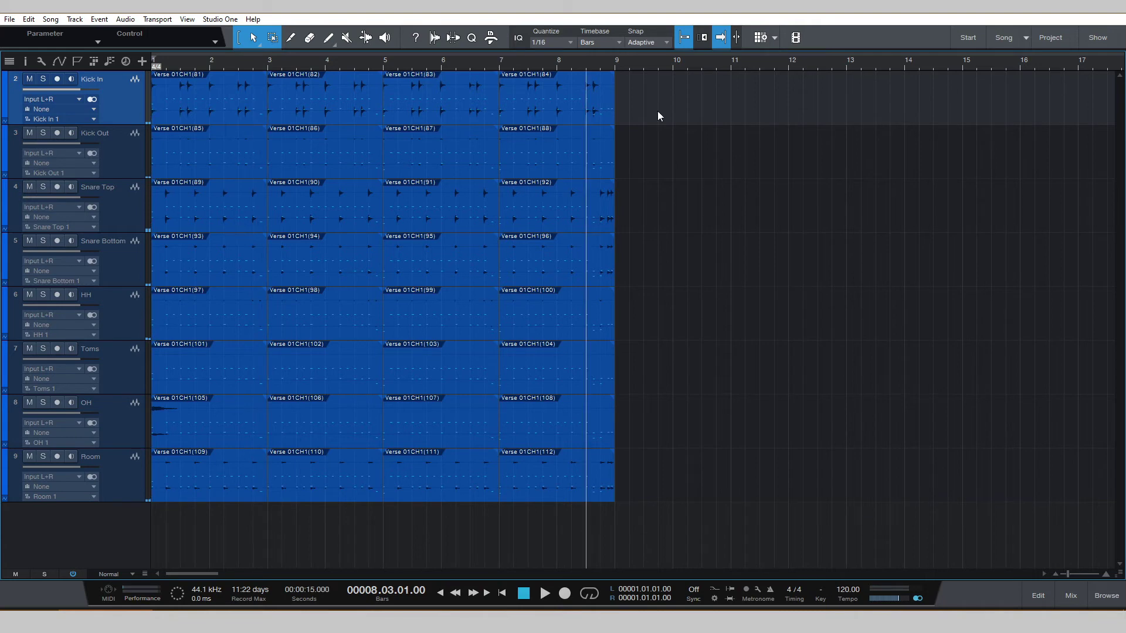
pyautogui.press('space')
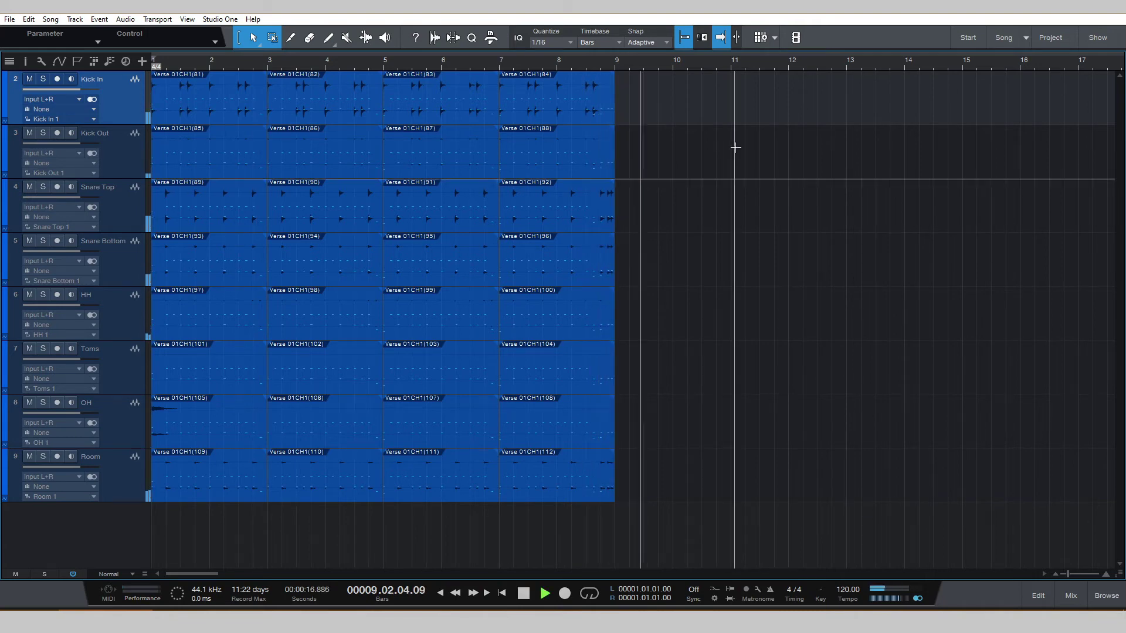
pyautogui.press('space')
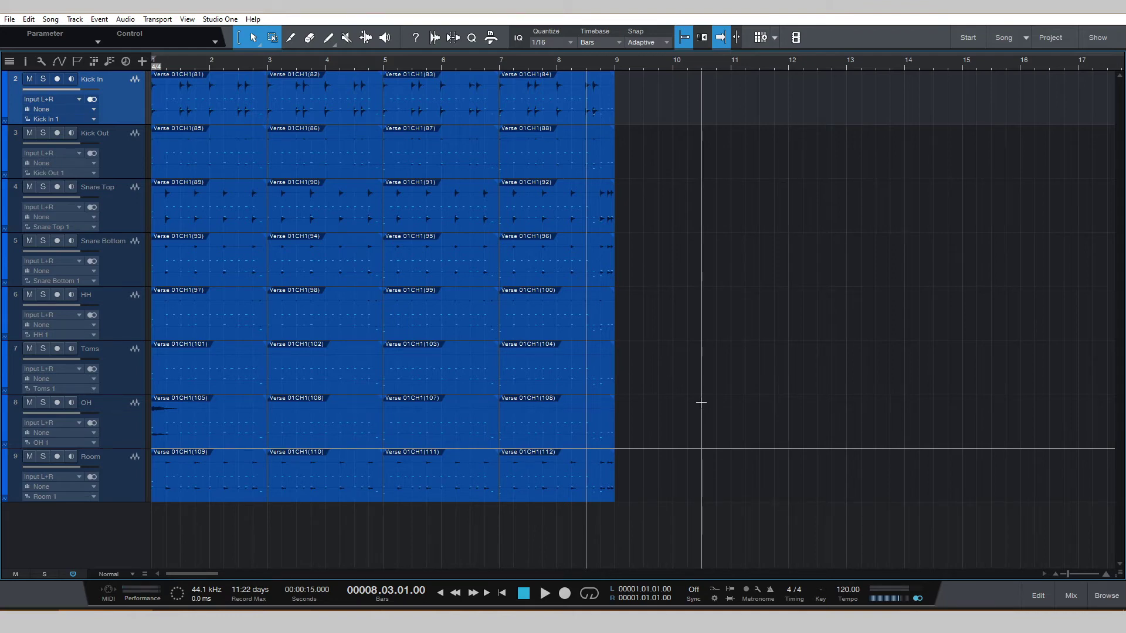
# - Restore the Kick In EZdrummer instrument track and merge its four two-bar segments into a single event
pyautogui.hotkey('ctrl', 'shift', 'm')
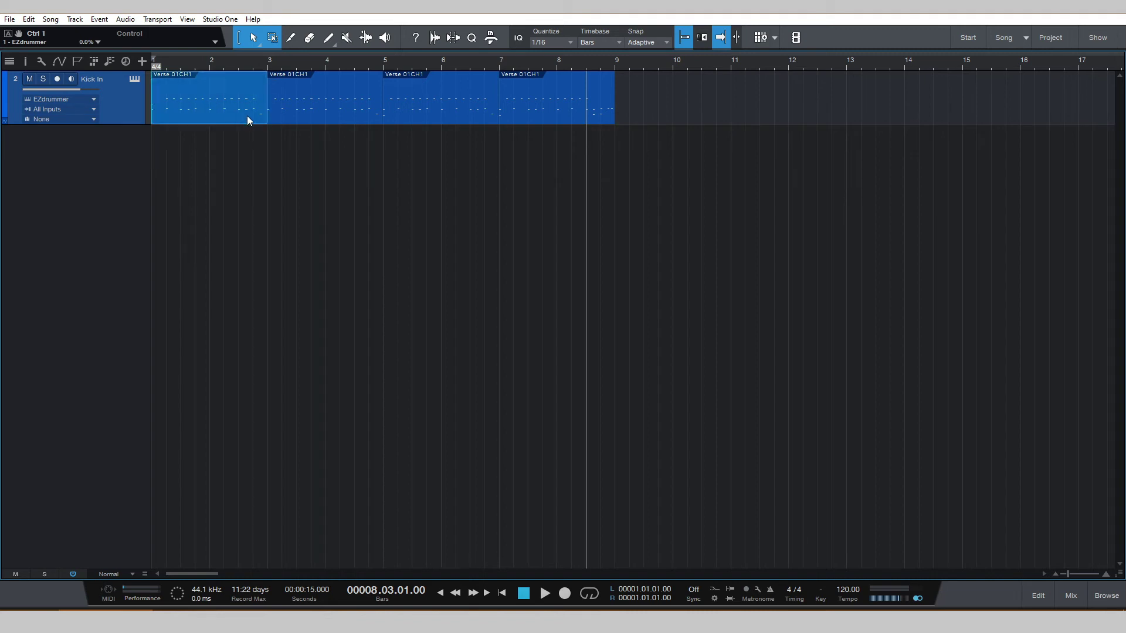
pyautogui.keyDown('shift'); pyautogui.click(308, 116); pyautogui.keyUp('shift')
pyautogui.keyDown('shift'); pyautogui.click(396, 115); pyautogui.keyUp('shift')
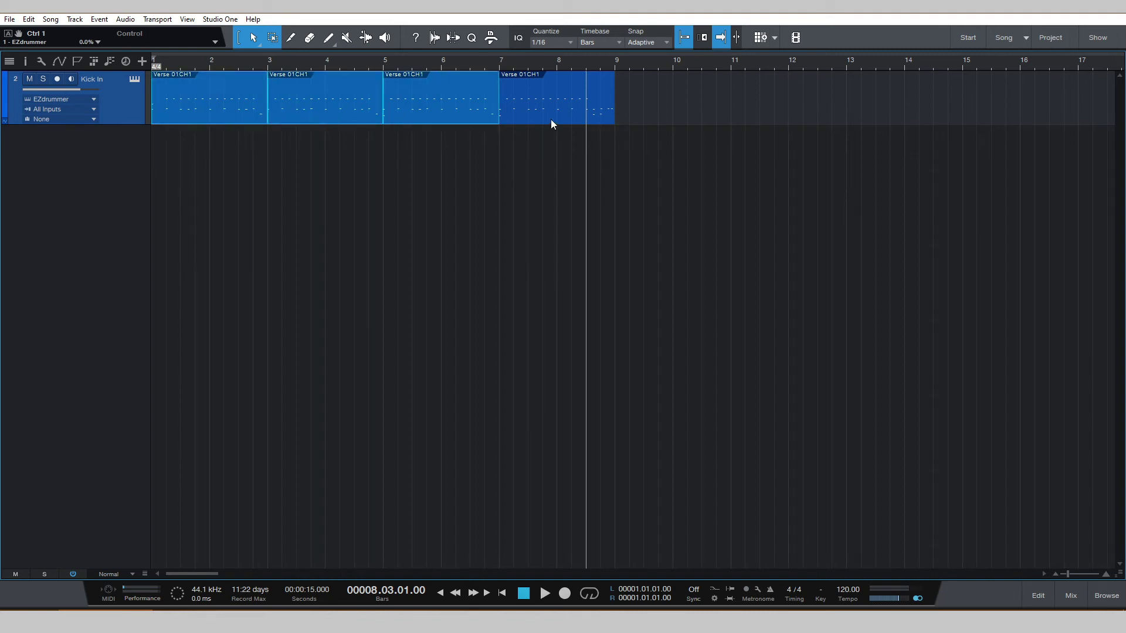
pyautogui.keyDown('shift'); pyautogui.click(550, 118); pyautogui.keyUp('shift')
pyautogui.rightClick(446, 113)
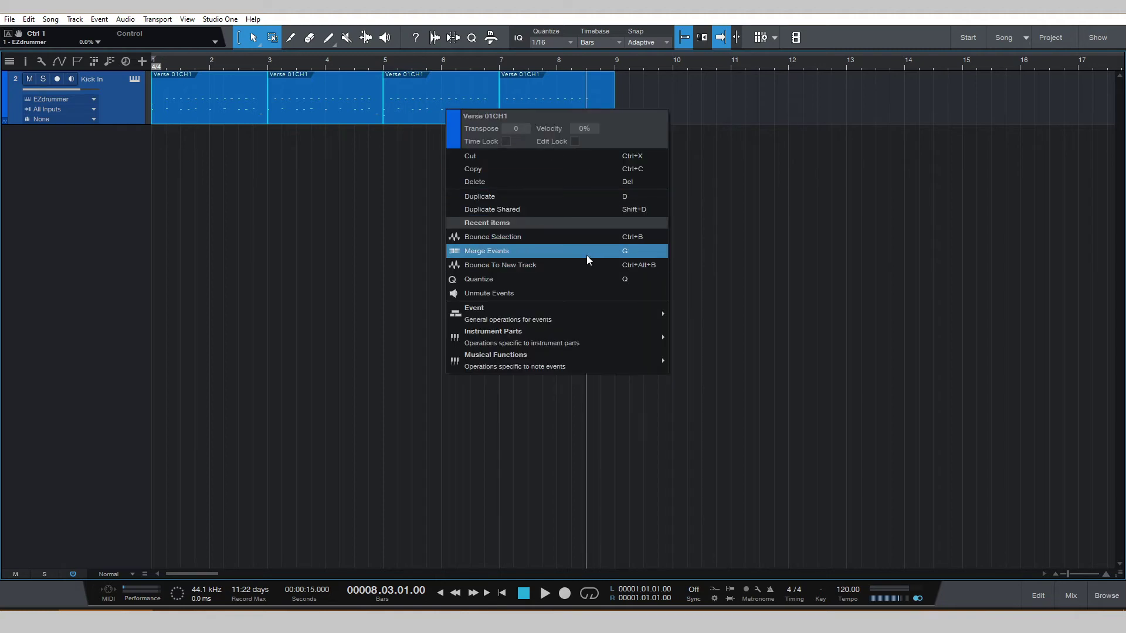
pyautogui.moveTo(579, 317)
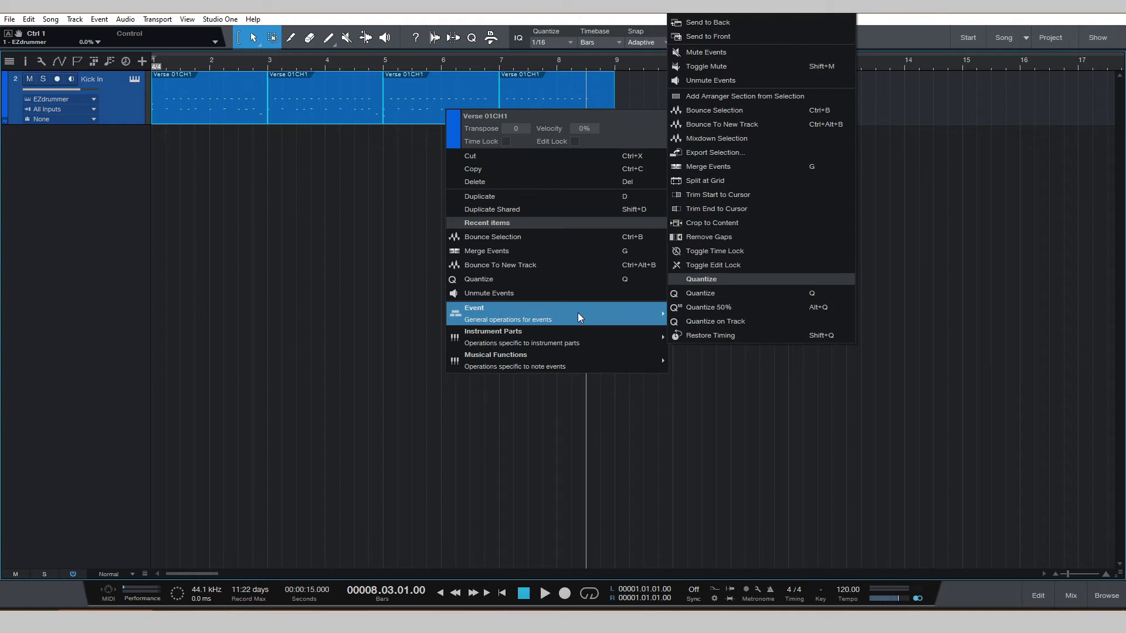
pyautogui.click(748, 169)
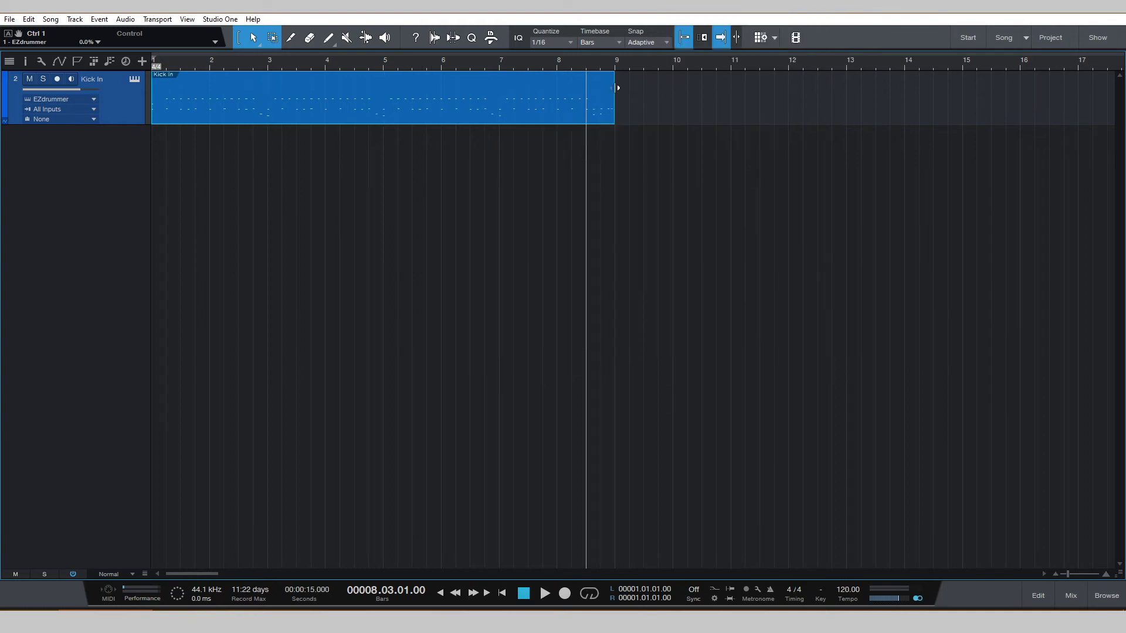
pyautogui.rightClick(136, 86)
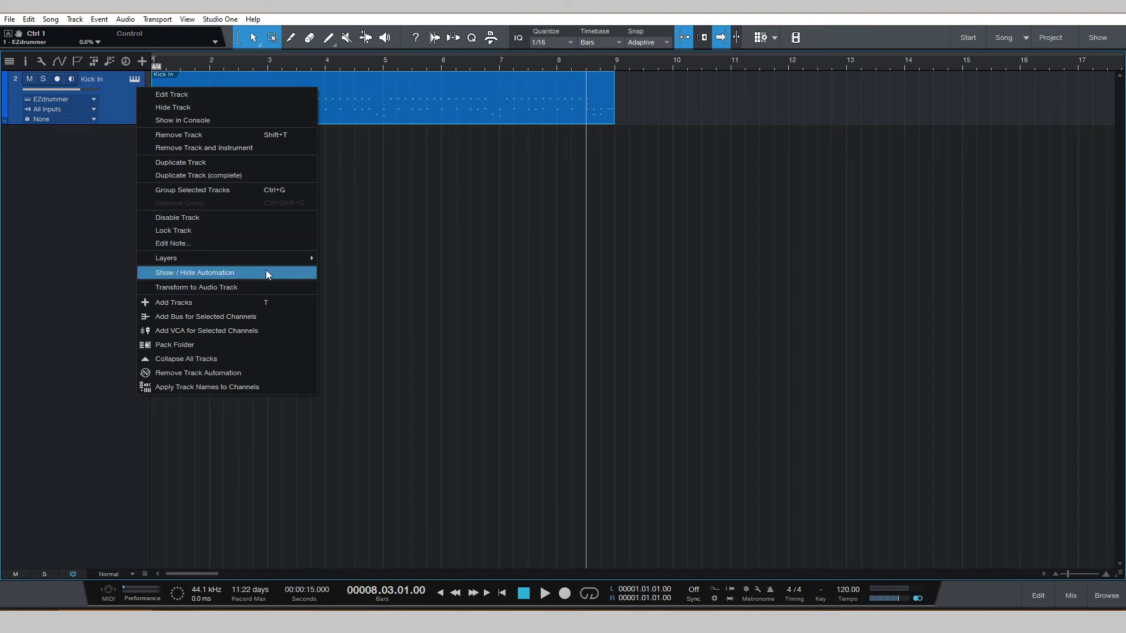
pyautogui.click(252, 285)
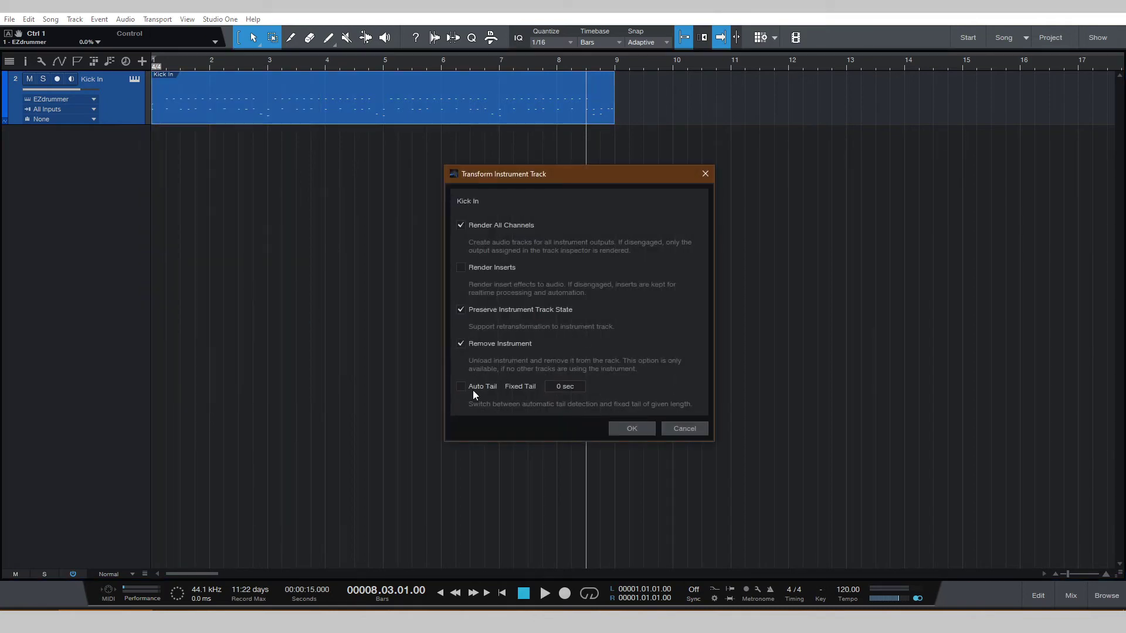
pyautogui.click(461, 386)
pyautogui.click(462, 386)
pyautogui.click(692, 430)
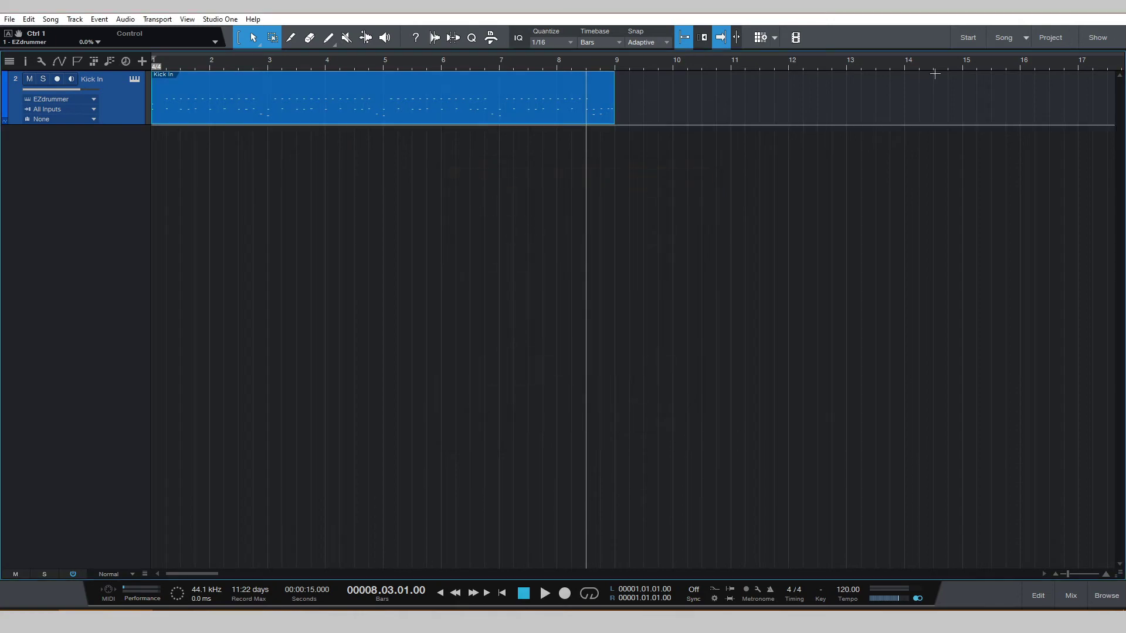
# - Move the playhead through the former segment boundaries at bars 3 and 5 of the merged drum event
pyautogui.click(265, 61)
pyautogui.click(322, 62)
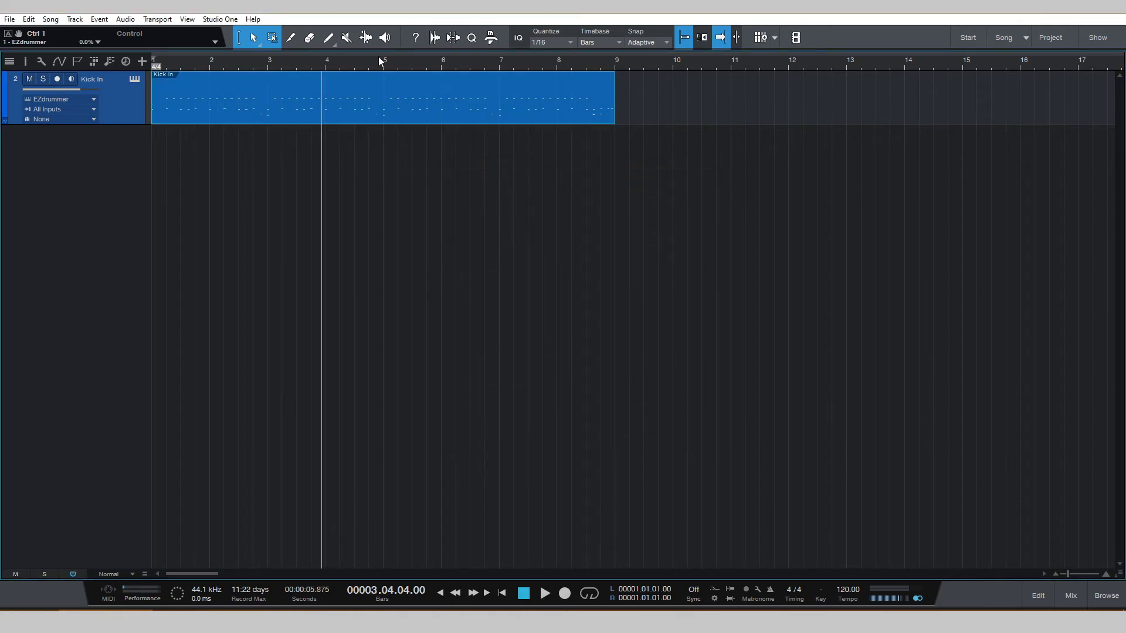
pyautogui.click(384, 60)
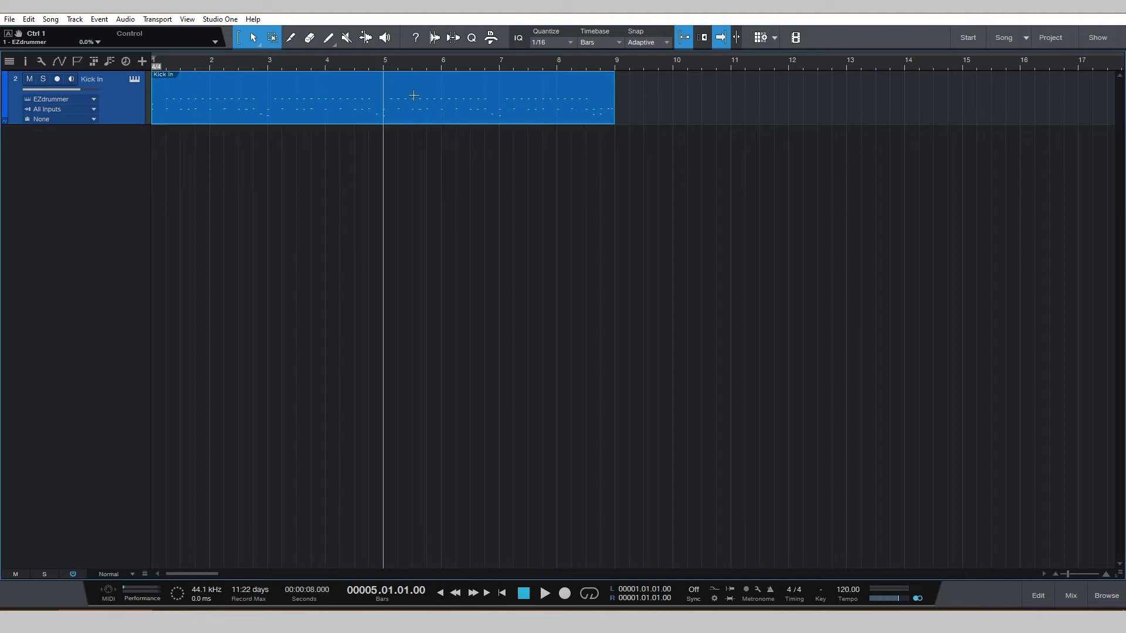
pyautogui.click(268, 66)
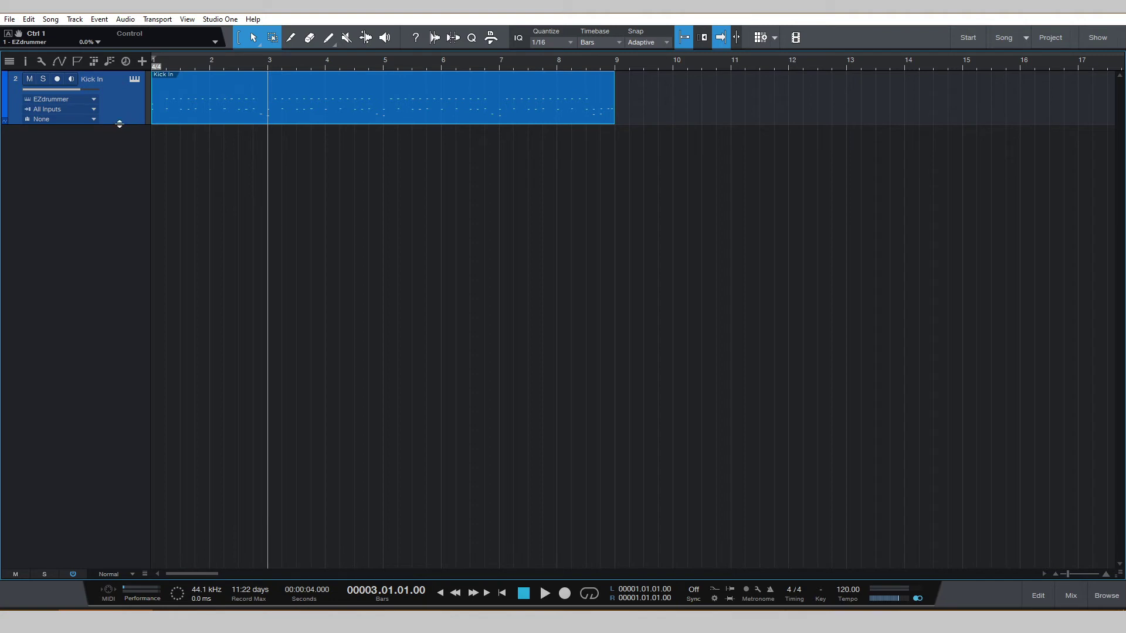
# - Enlarge the Kick In track's height and extend the end of its drum event to bar 11
pyautogui.moveTo(122, 124); pyautogui.dragTo(124, 235)
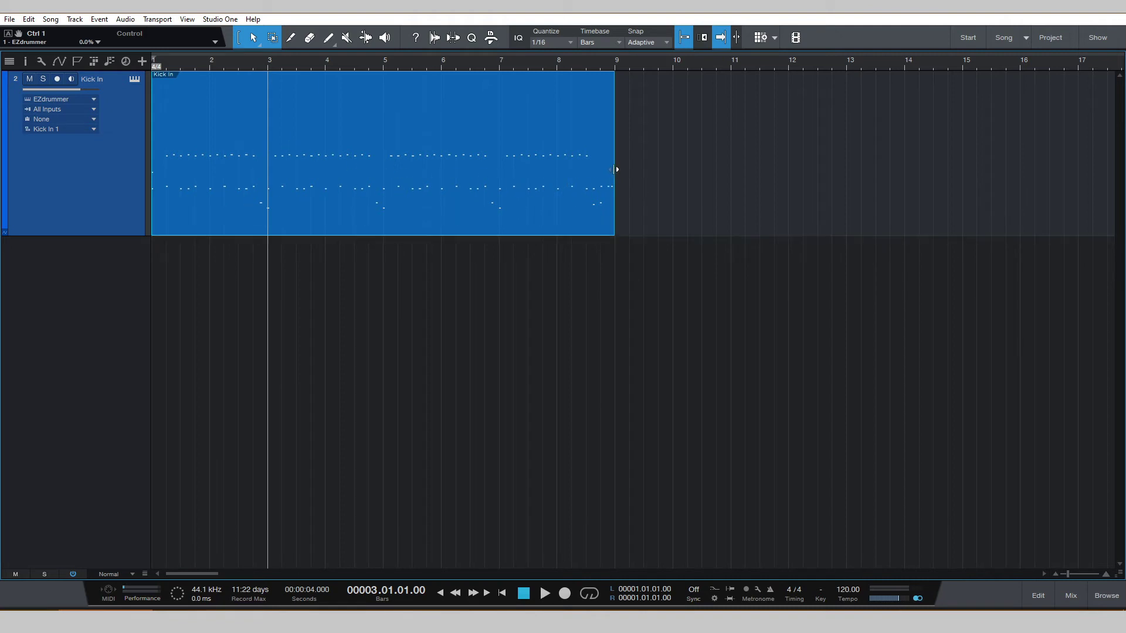
pyautogui.moveTo(615, 169); pyautogui.dragTo(676, 168)
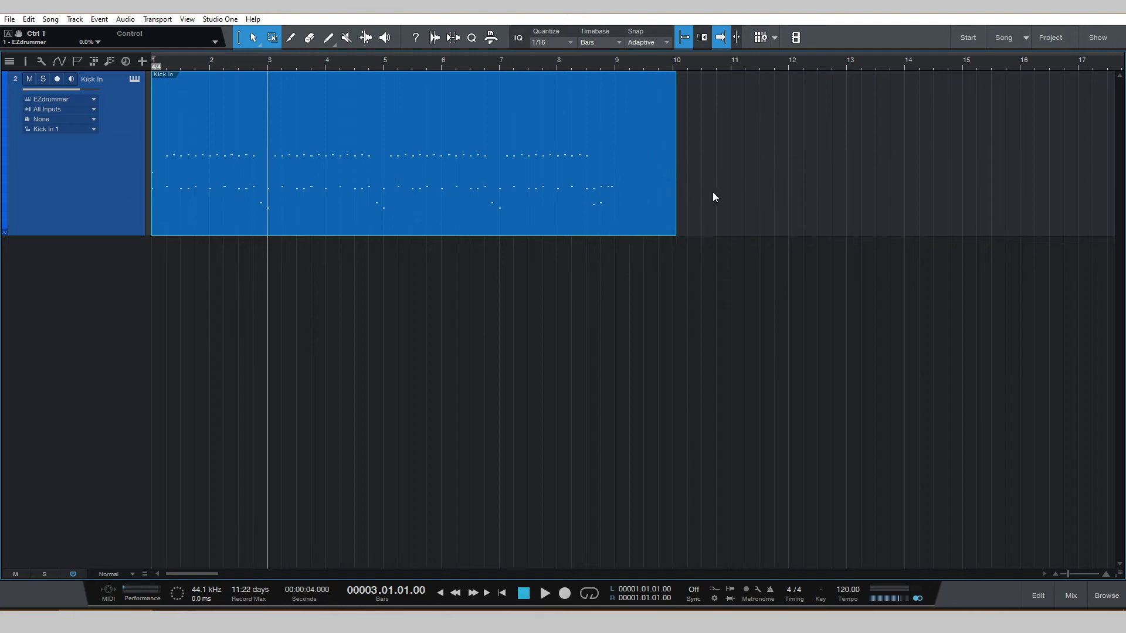
pyautogui.moveTo(677, 164); pyautogui.dragTo(736, 164)
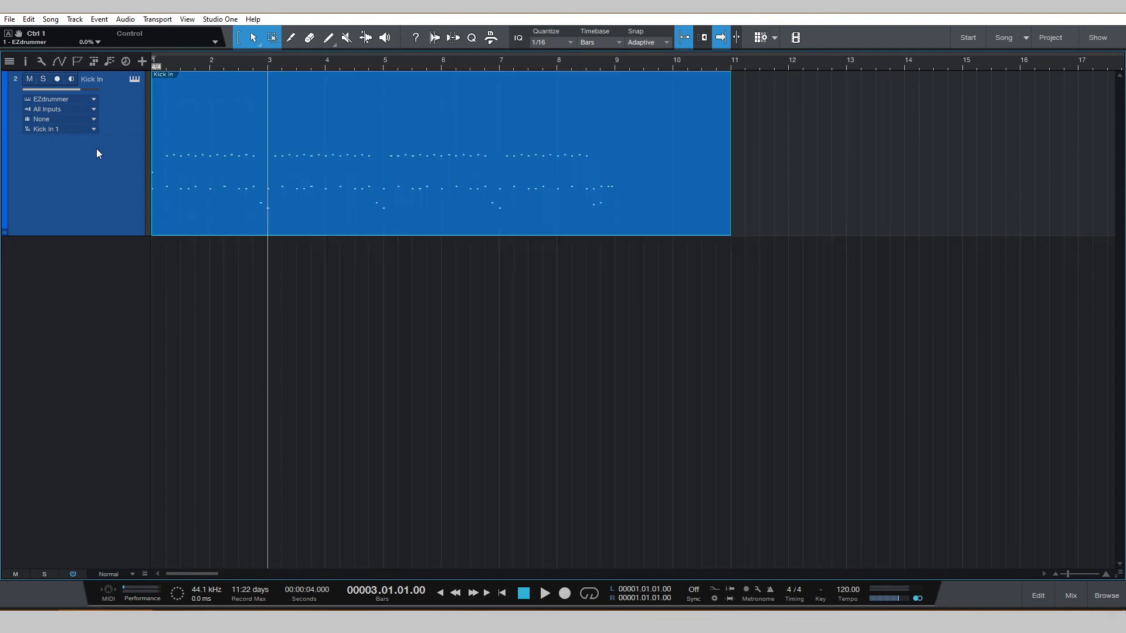
# - Transform the Kick In instrument track to audio with all channels rendered, track state preserved, the instrument removed, and Auto Tail off
pyautogui.rightClick(97, 151)
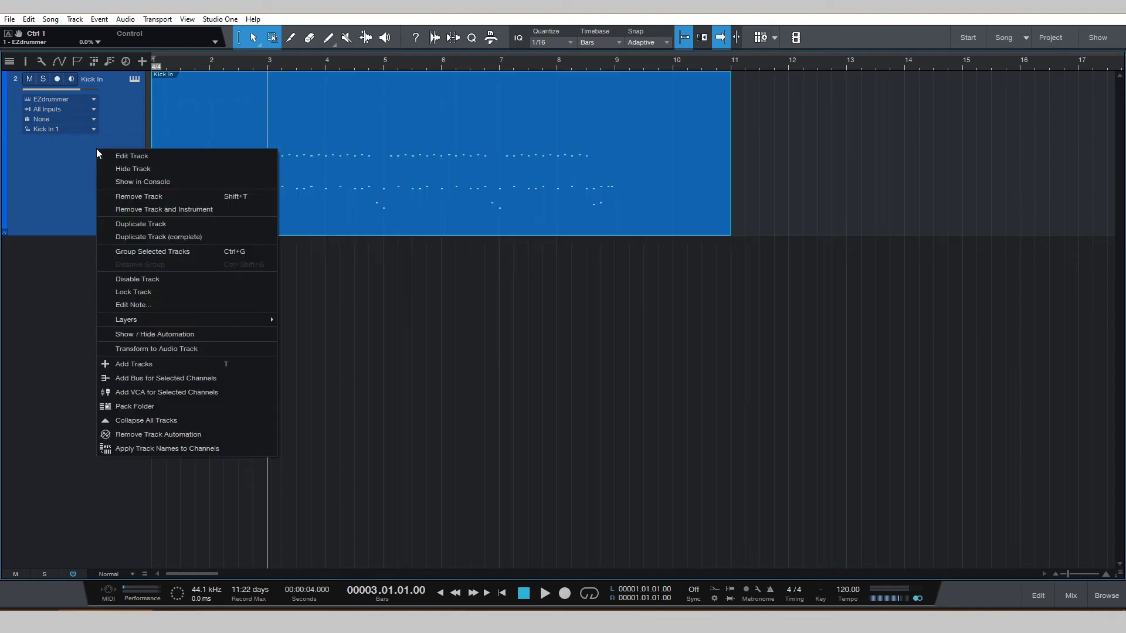
pyautogui.click(205, 350)
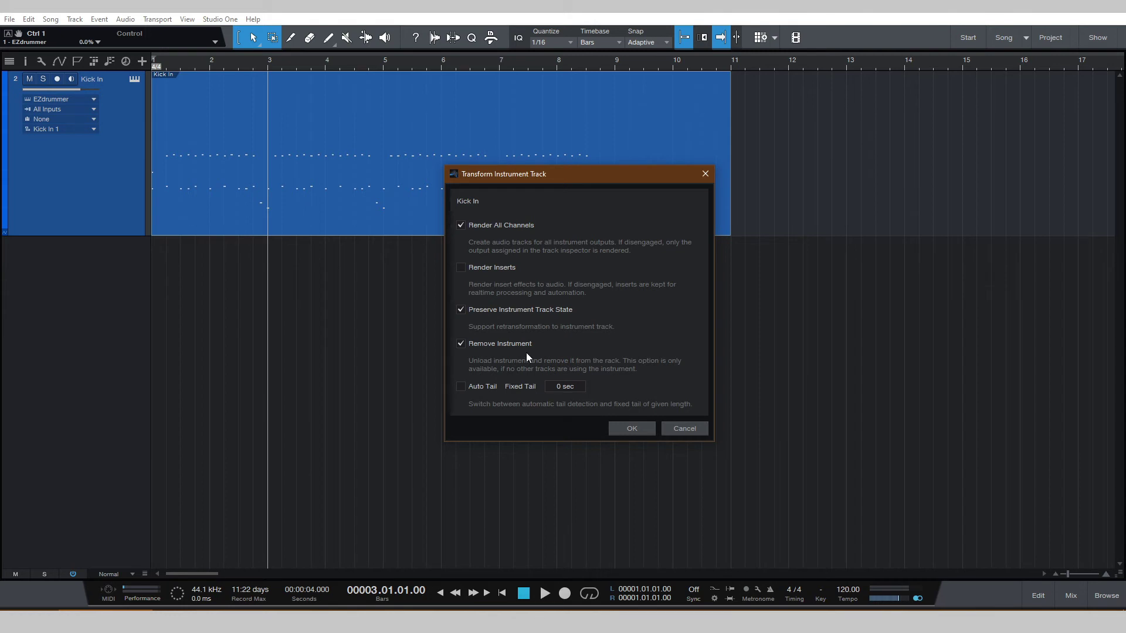
pyautogui.click(635, 429)
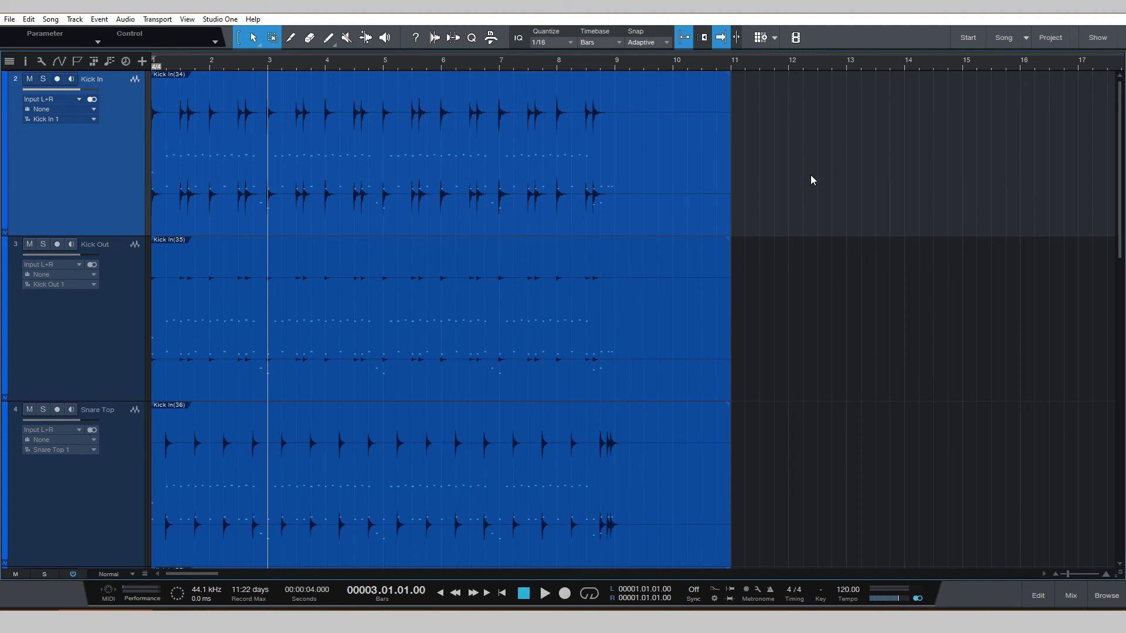
# - Play the newly rendered drum audio from the start of the song
pyautogui.press(',')
pyautogui.press('space')
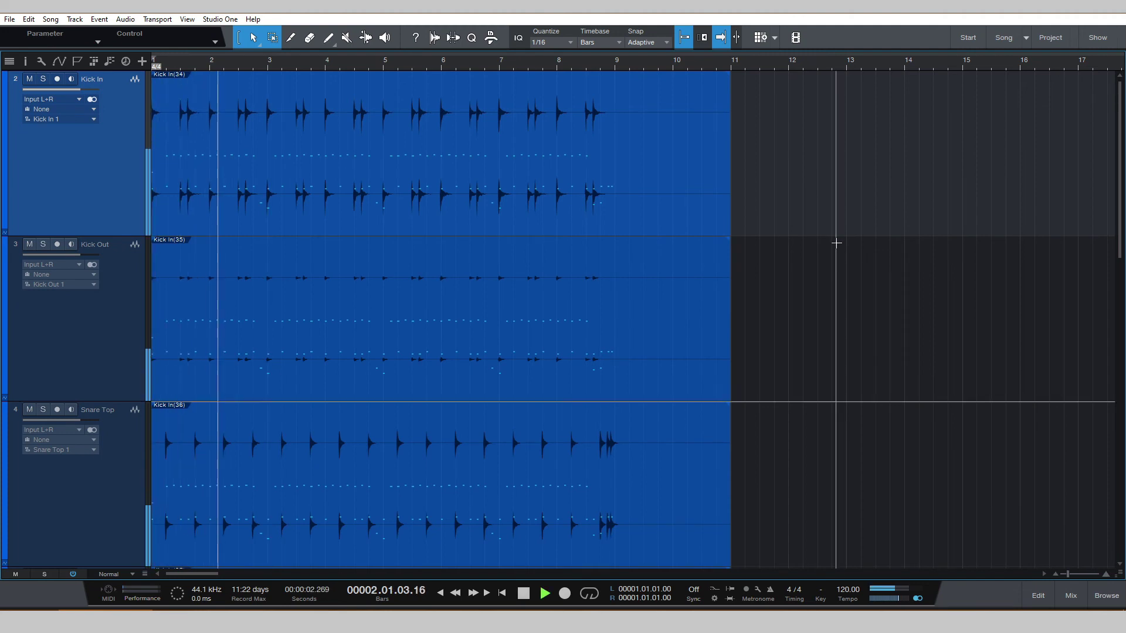
pyautogui.press('space')
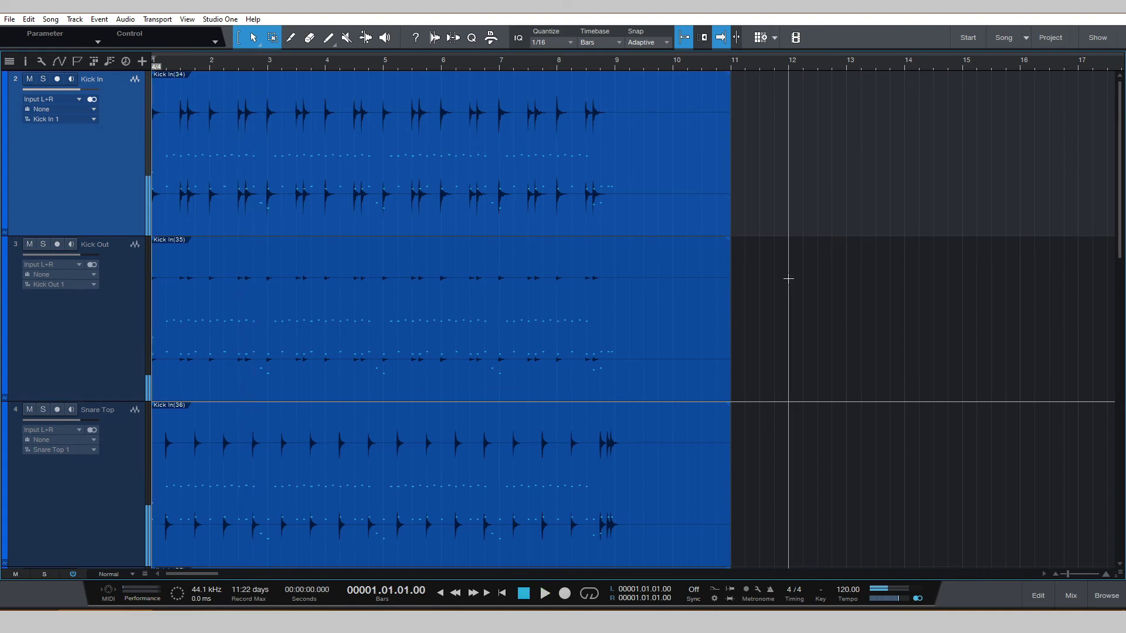
# - Set the height of all tracks to Normal so all eight drum tracks fit in the arrangement
pyautogui.hotkey('shift', 'w')
pyautogui.hotkey('shift', 'e')
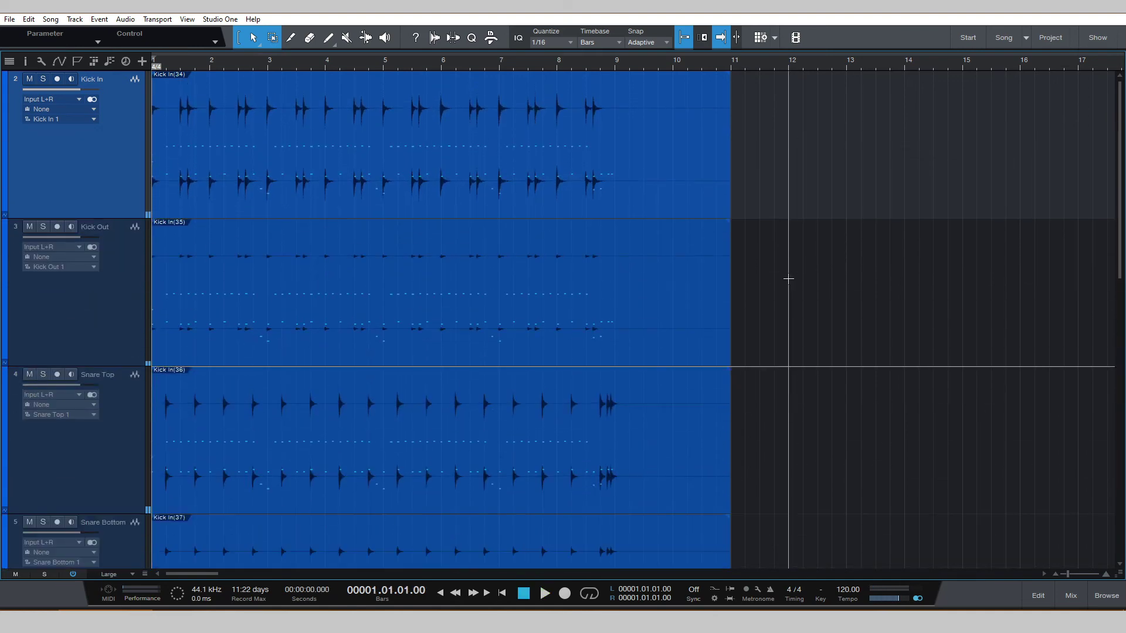
pyautogui.hotkey('shift', 'w')
pyautogui.hotkey('shift', 'w')
pyautogui.hotkey('shift', 'e')
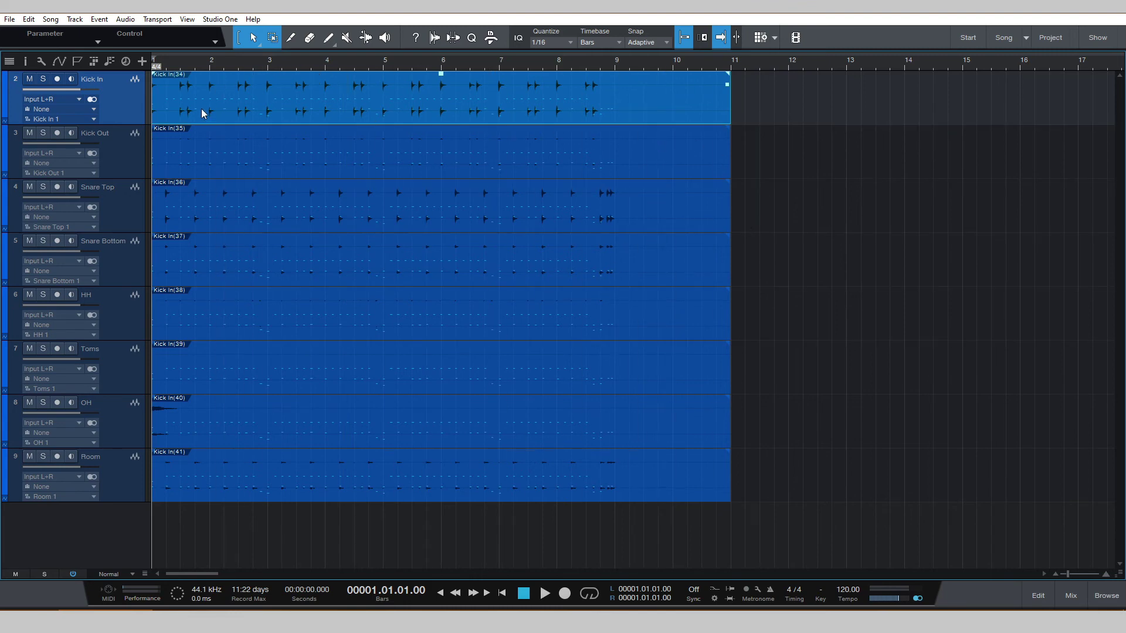
# - Examine the rendered drum tracks by selecting them in turn between Kick Out and HH, ending on Kick In
pyautogui.click(195, 165)
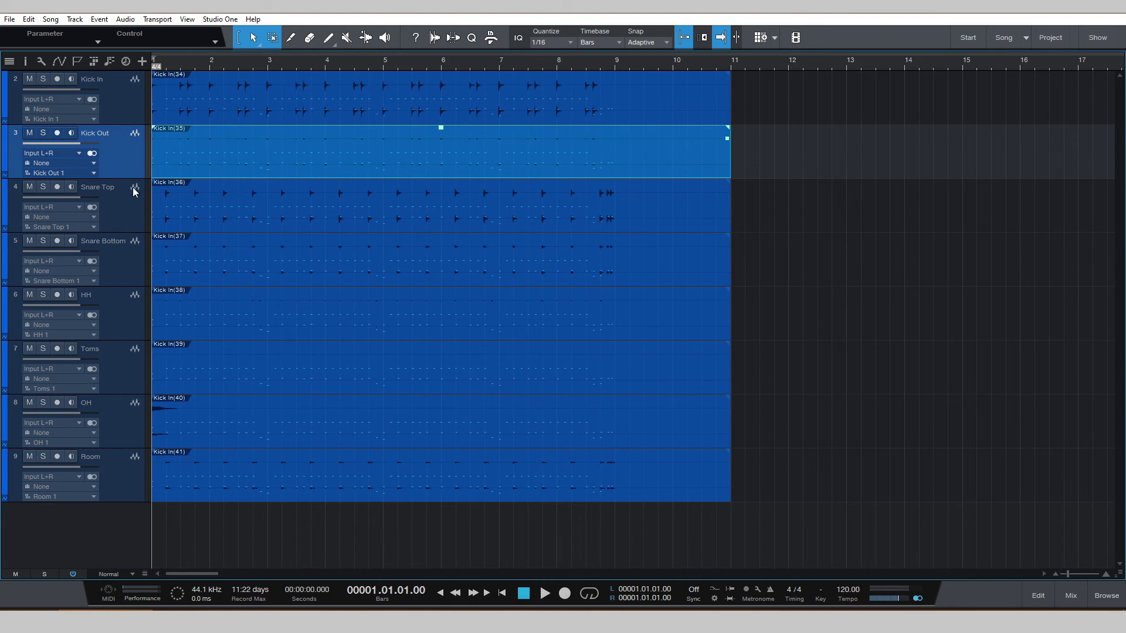
pyautogui.press('Down')
pyautogui.press('Up')
pyautogui.press('Down')
pyautogui.press('Down')
pyautogui.press('Down')
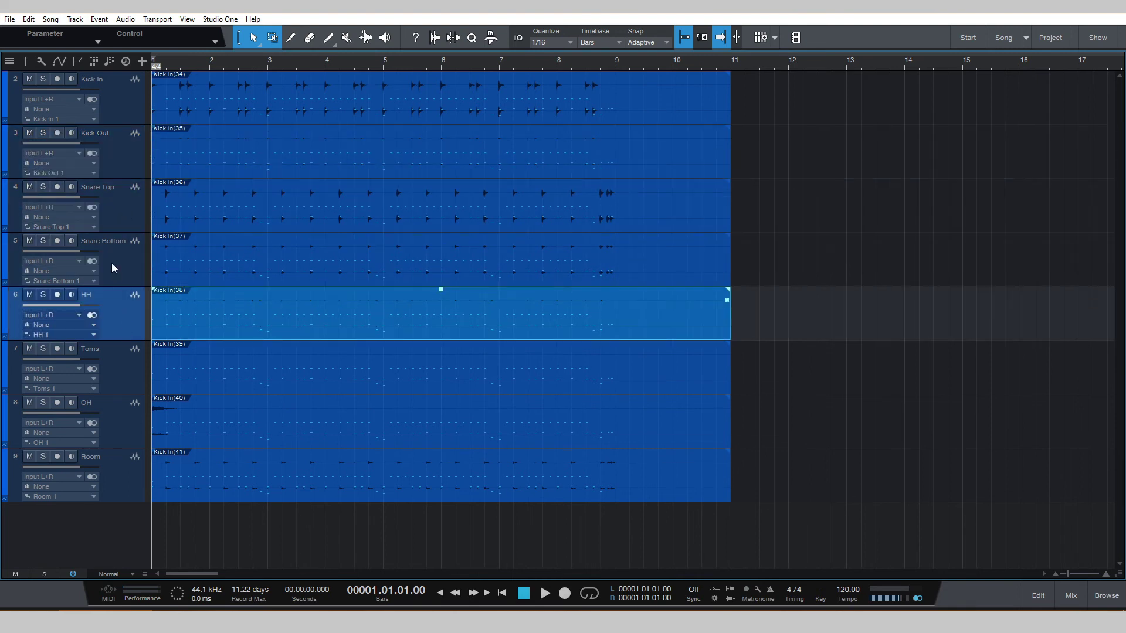
pyautogui.press('Up')
pyautogui.press('Up')
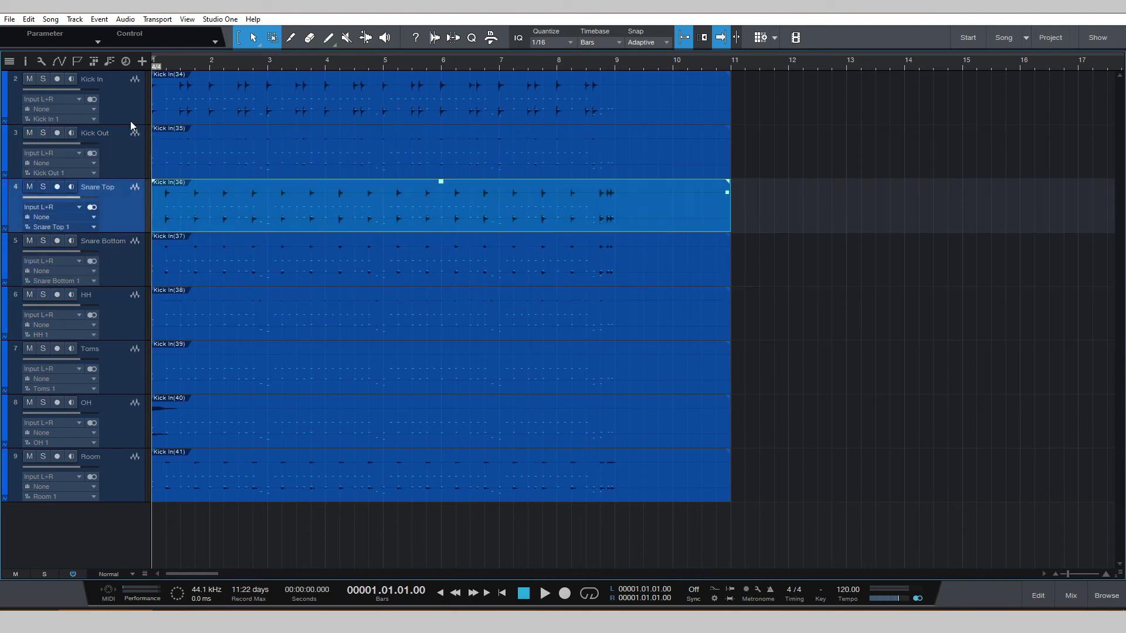
pyautogui.click(129, 109)
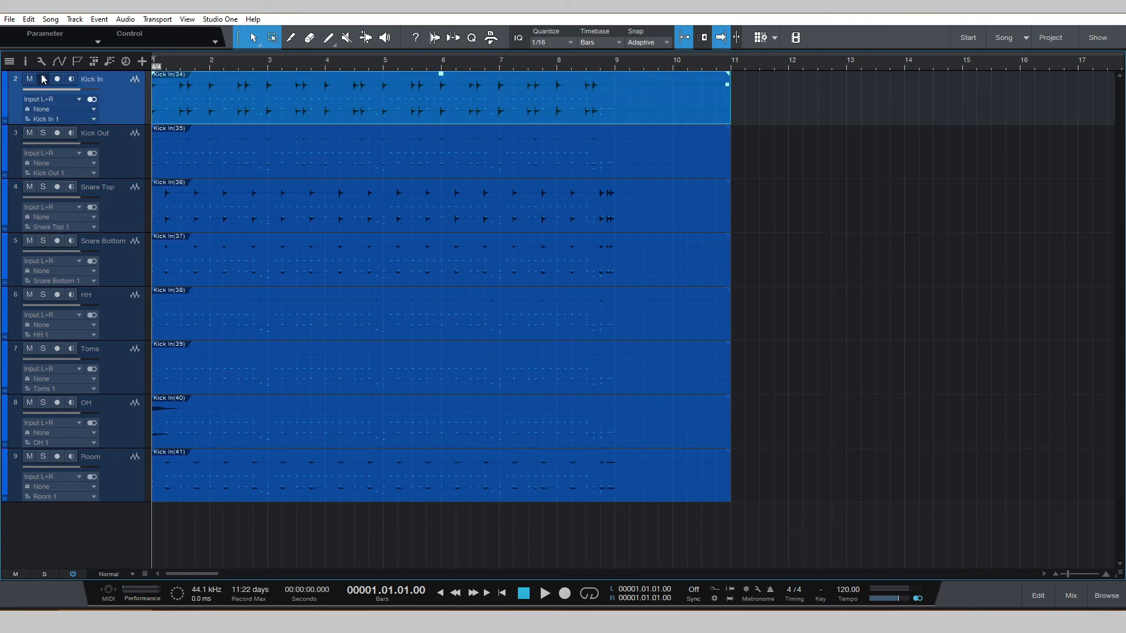
# - Open the track list, show the hidden Track 2 and hide it again, and close the list
pyautogui.click(9, 61)
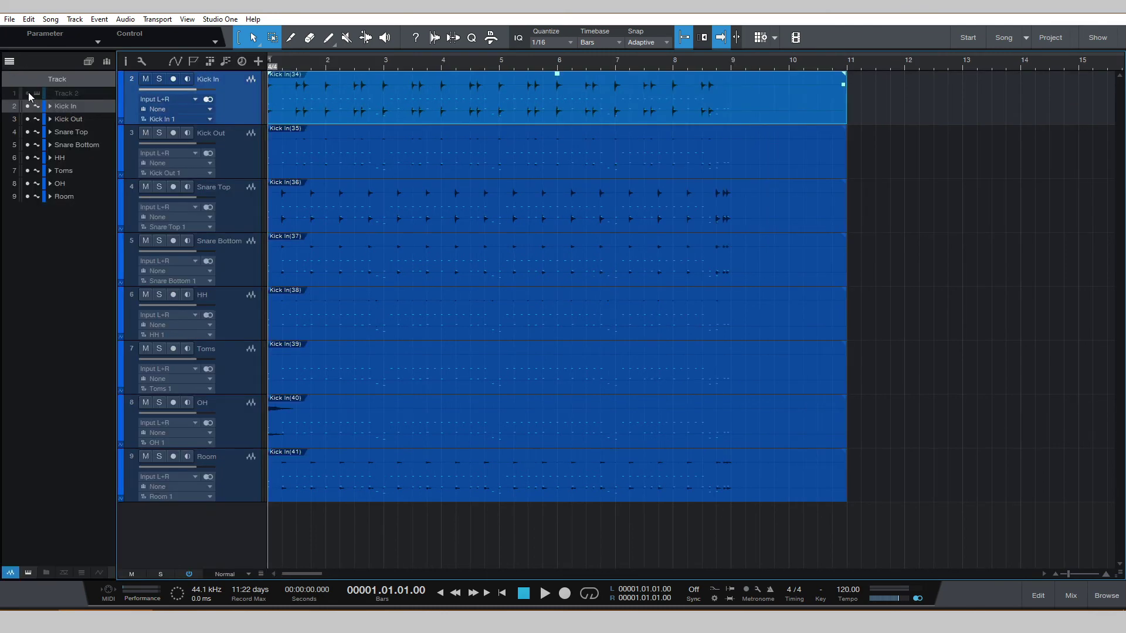
pyautogui.click(29, 93)
pyautogui.click(28, 93)
pyautogui.click(10, 61)
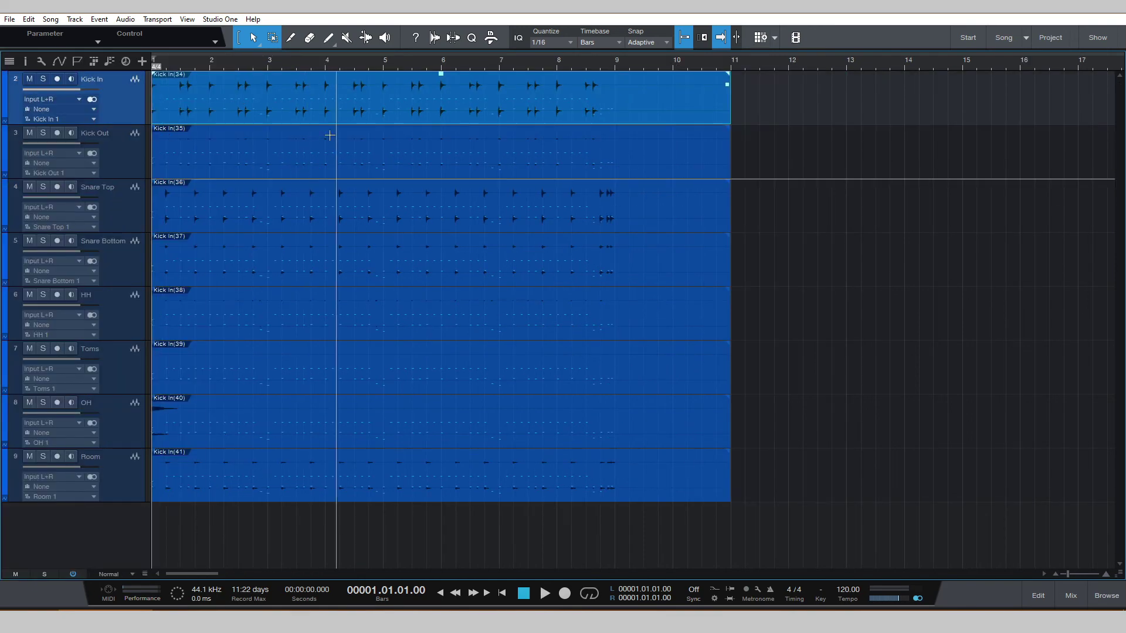
# - Switch the Kick In, Kick Out, Snare Top, Snare Bottom and HH tracks to mono
pyautogui.click(92, 100)
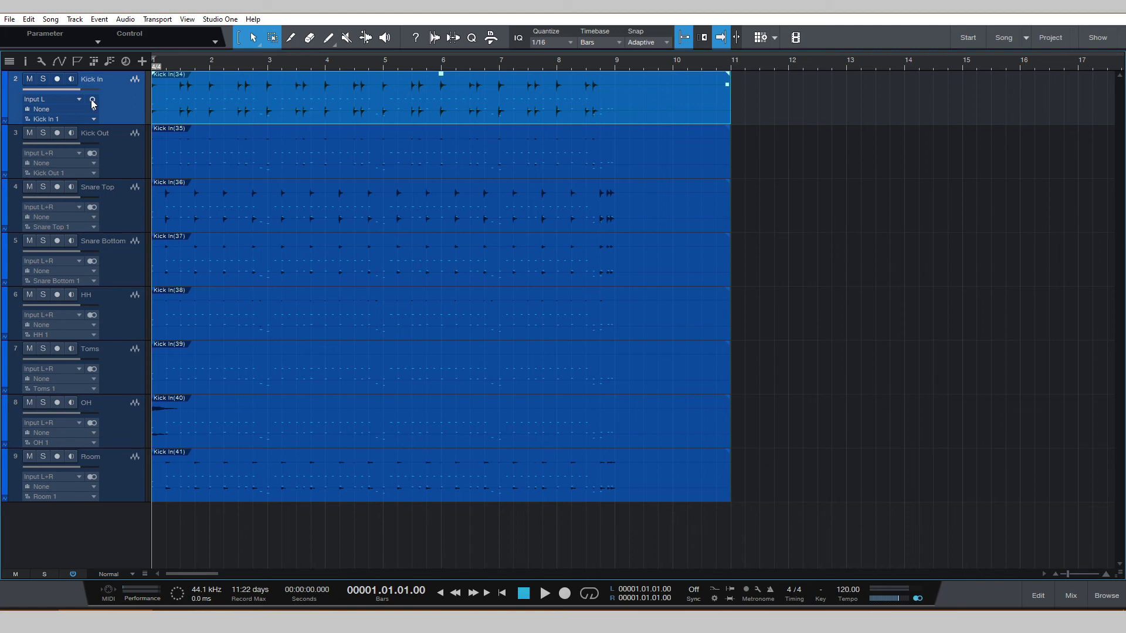
pyautogui.click(92, 153)
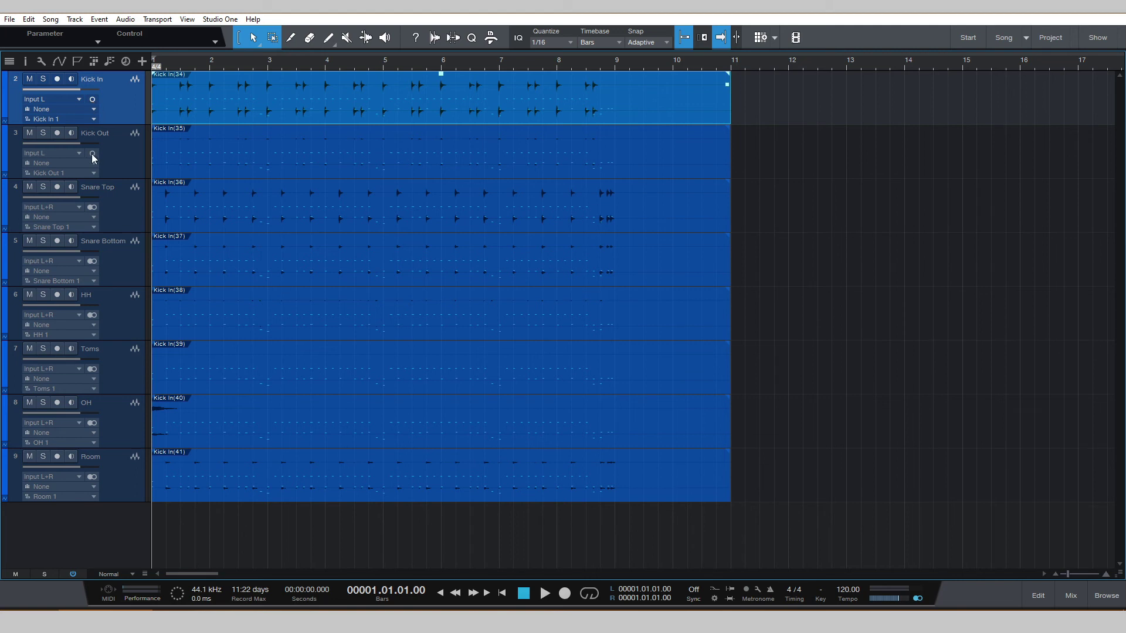
pyautogui.click(92, 207)
# - Bounce the events on all eight drum tracks in place, clear the selection and briefly play back the result
pyautogui.moveTo(776, 107); pyautogui.dragTo(288, 476)
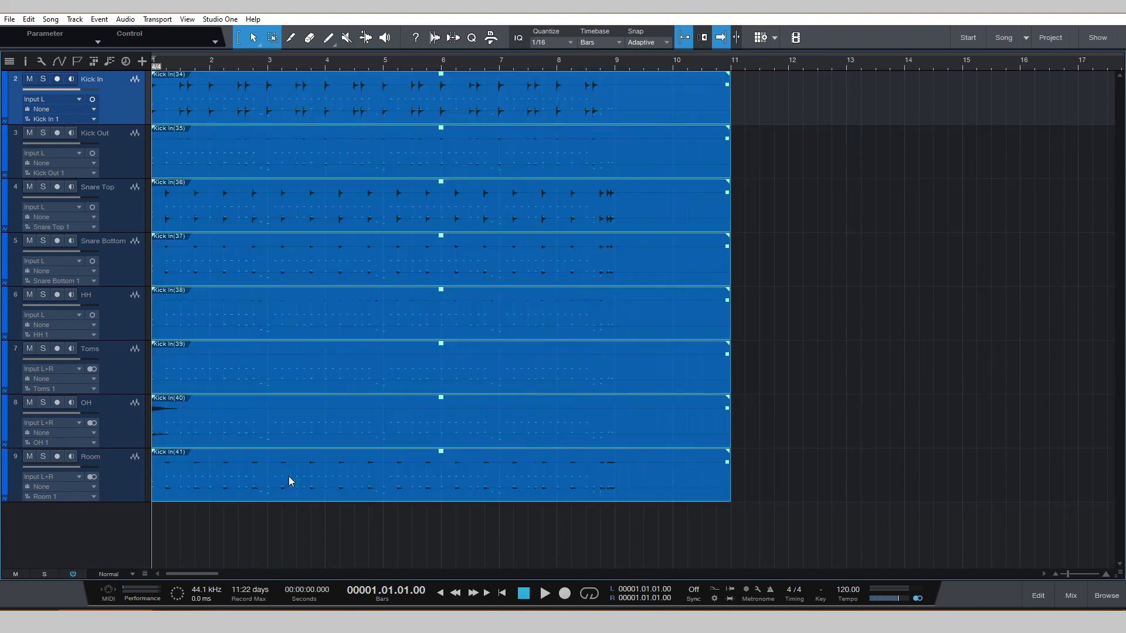
pyautogui.rightClick(389, 322)
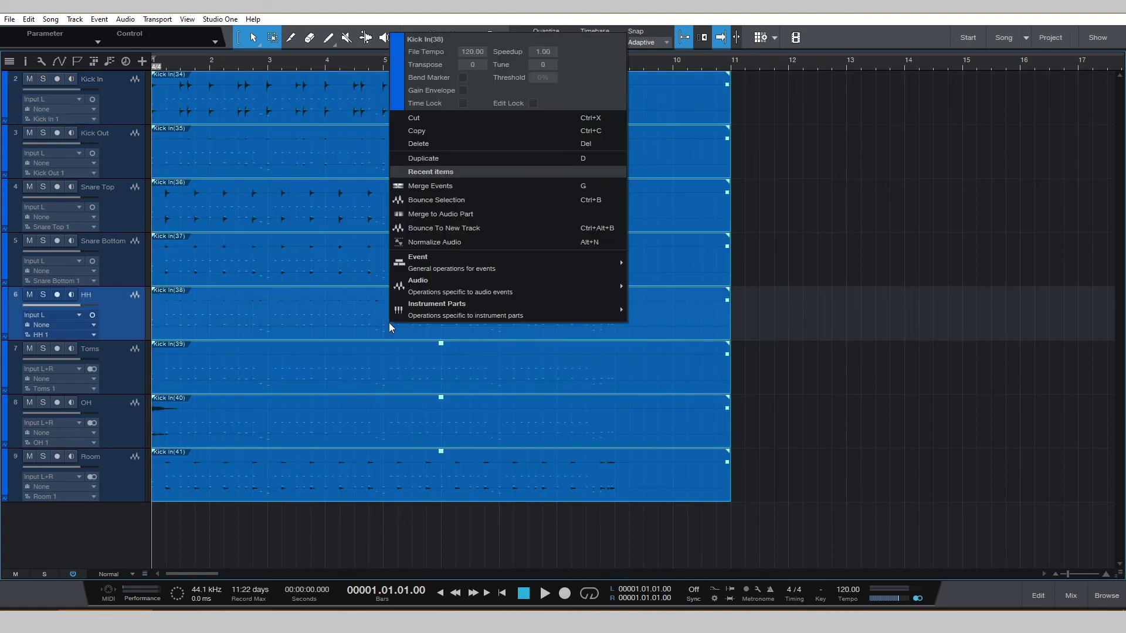
pyautogui.moveTo(410, 311)
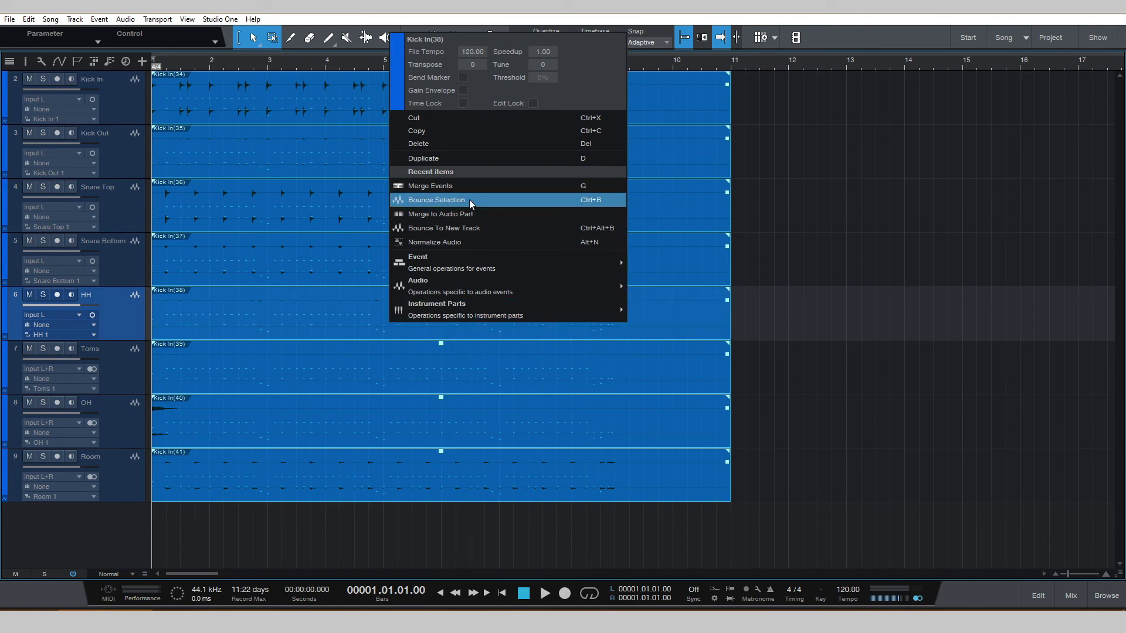
pyautogui.click(469, 199)
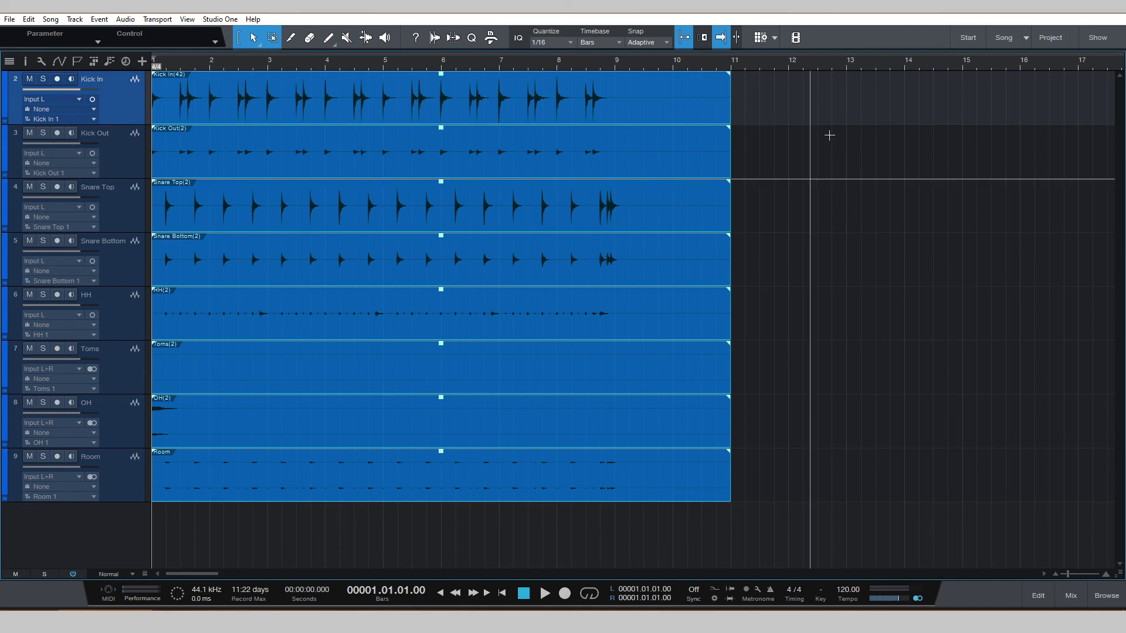
pyautogui.click(836, 309)
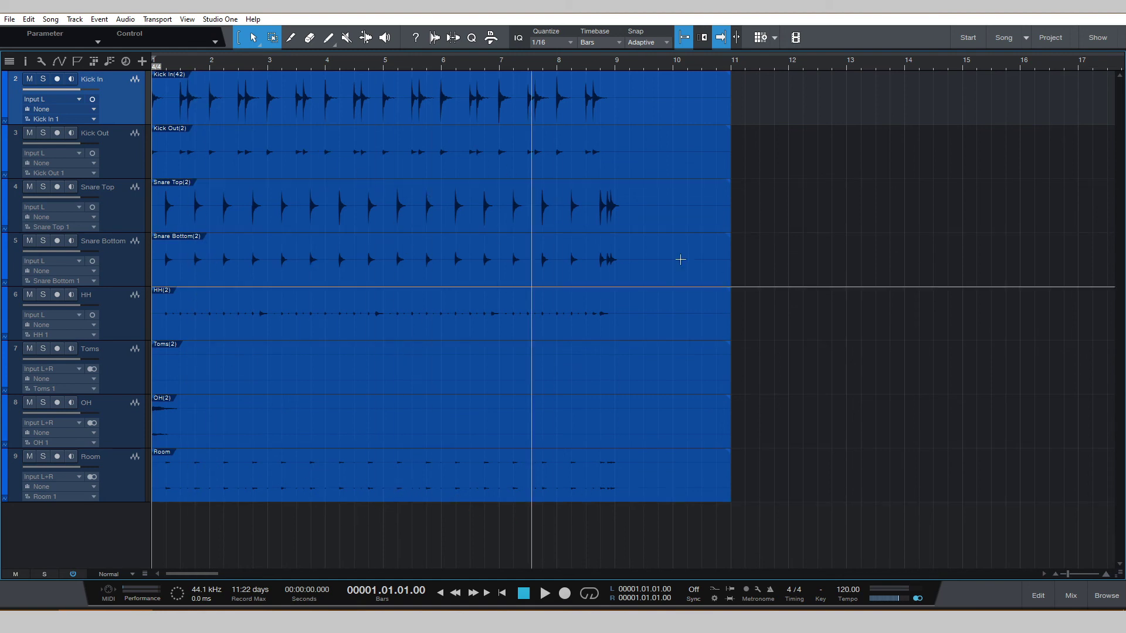
pyautogui.press('space')
pyautogui.press('space')
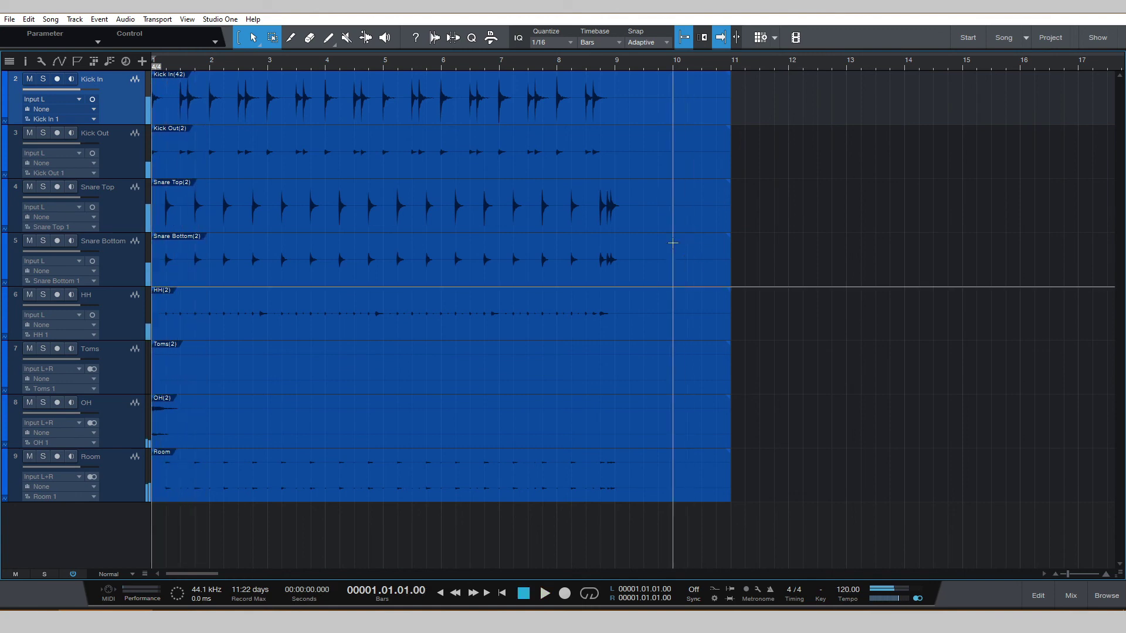
# - Reveal the hidden instrument Track 2 from the track list, hide it again and close the list
pyautogui.click(10, 61)
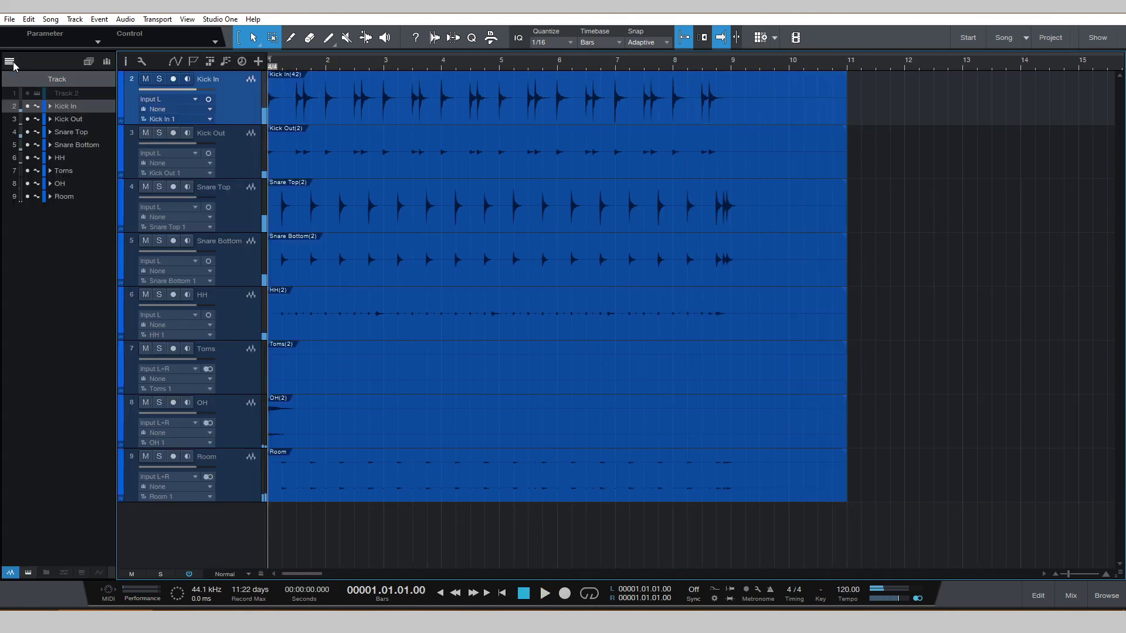
pyautogui.click(29, 93)
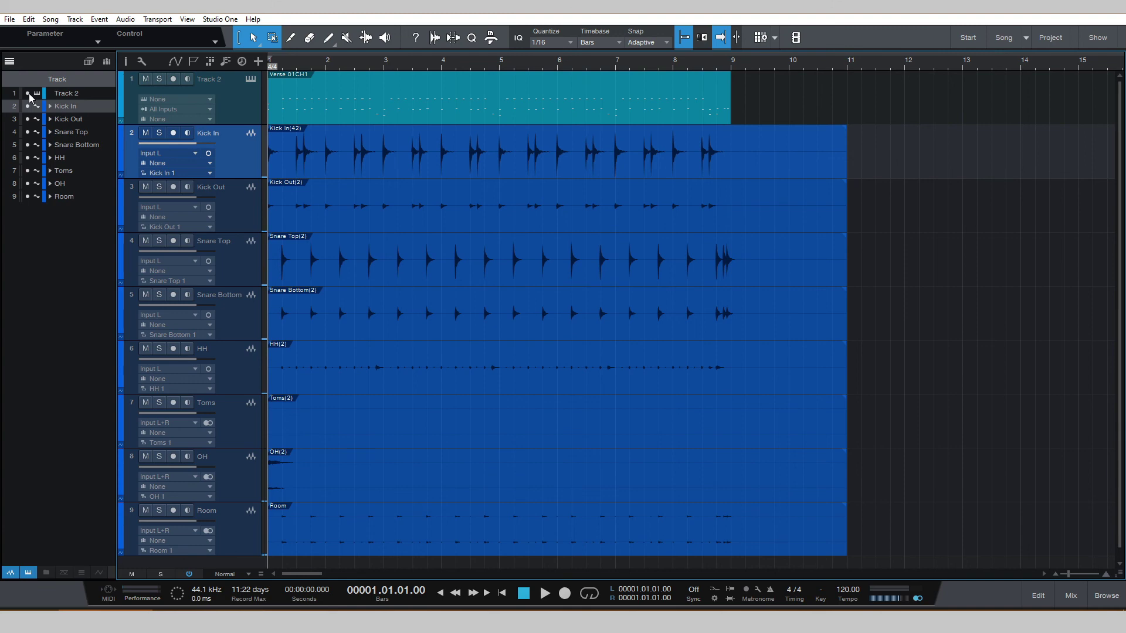
pyautogui.click(28, 93)
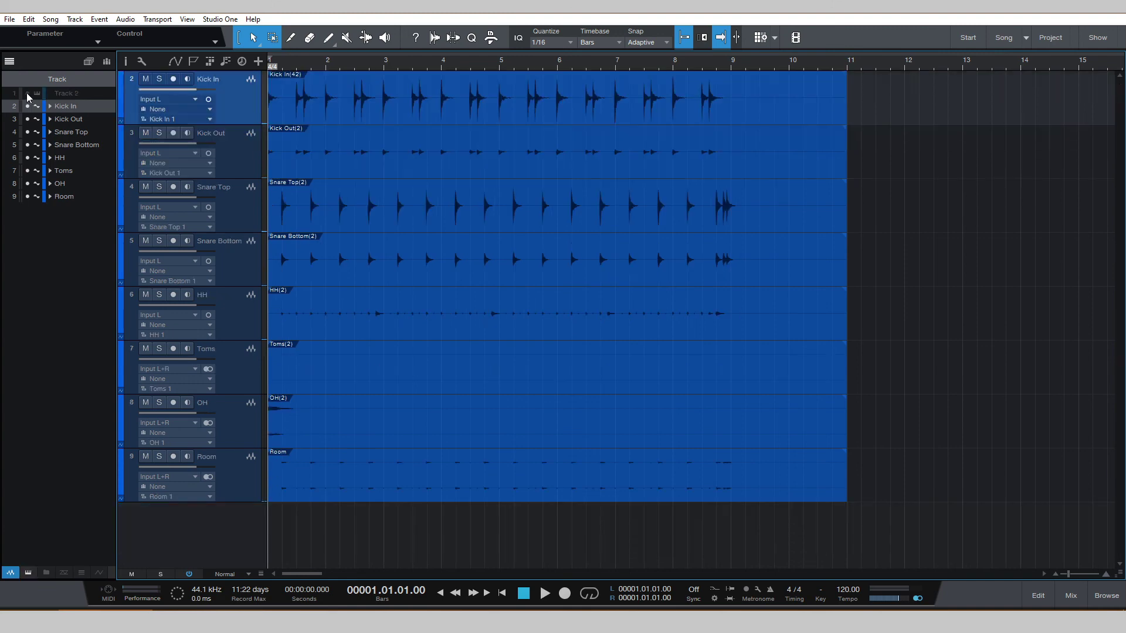
pyautogui.click(9, 61)
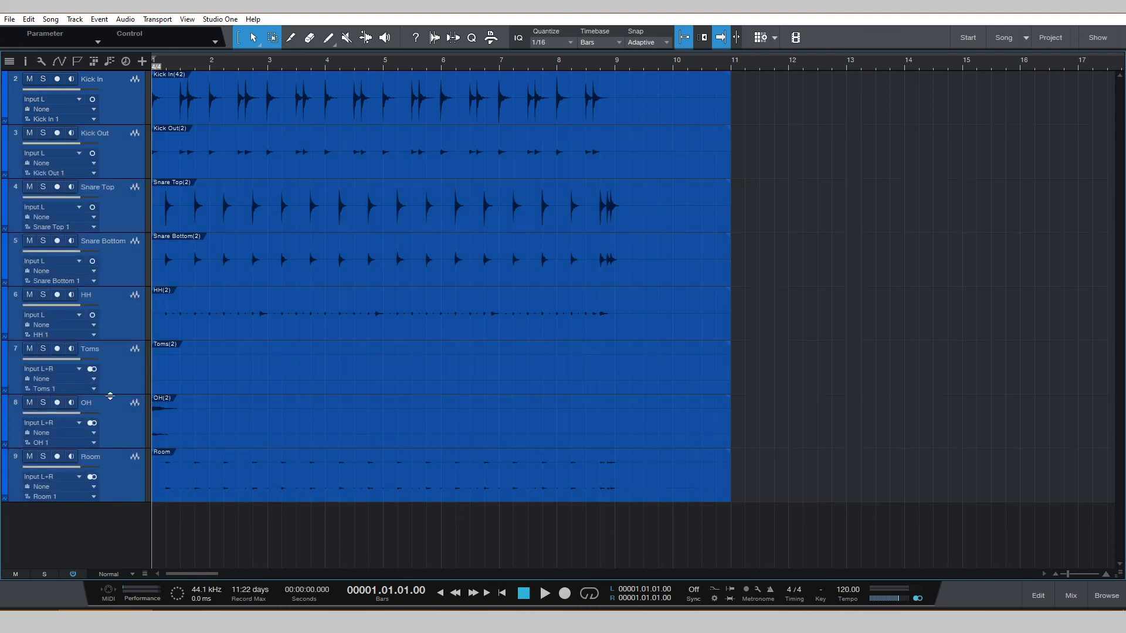
# - Reduce the height of all eight drum tracks slightly, check the OH, Room and Toms events, and clear the selection
pyautogui.moveTo(119, 342); pyautogui.dragTo(119, 335)
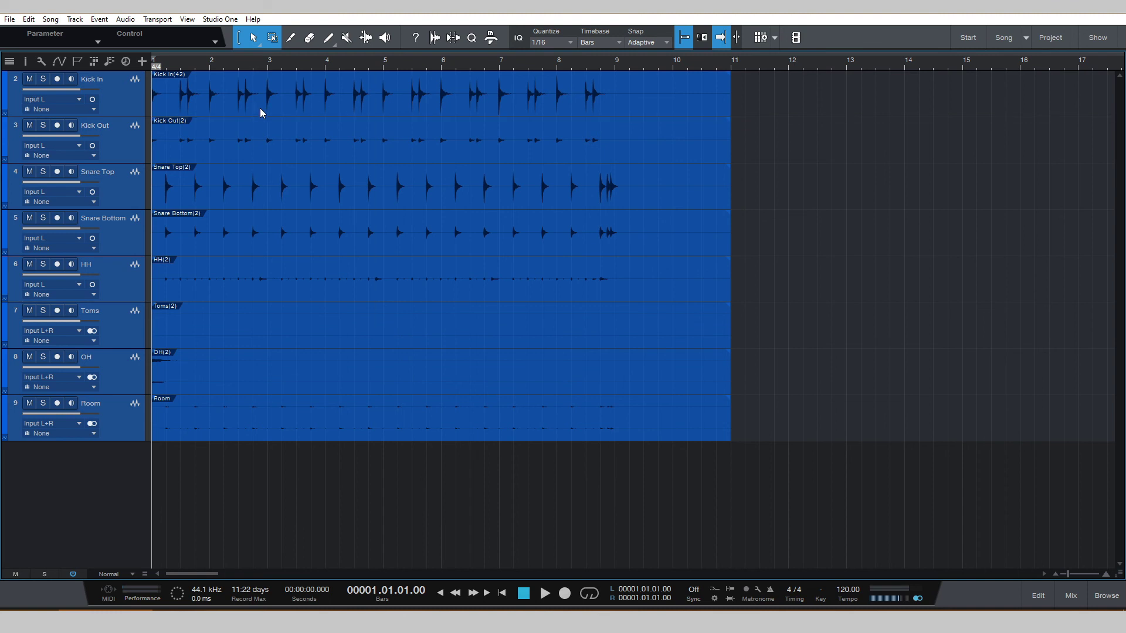
pyautogui.click(233, 387)
pyautogui.click(238, 432)
pyautogui.click(253, 338)
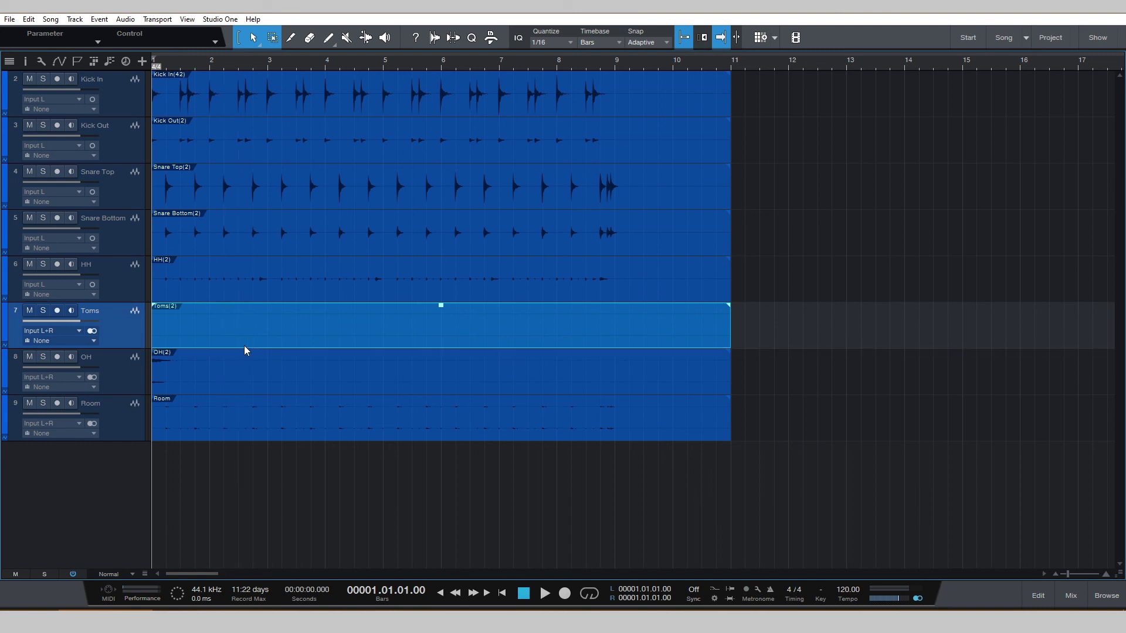
pyautogui.click(759, 300)
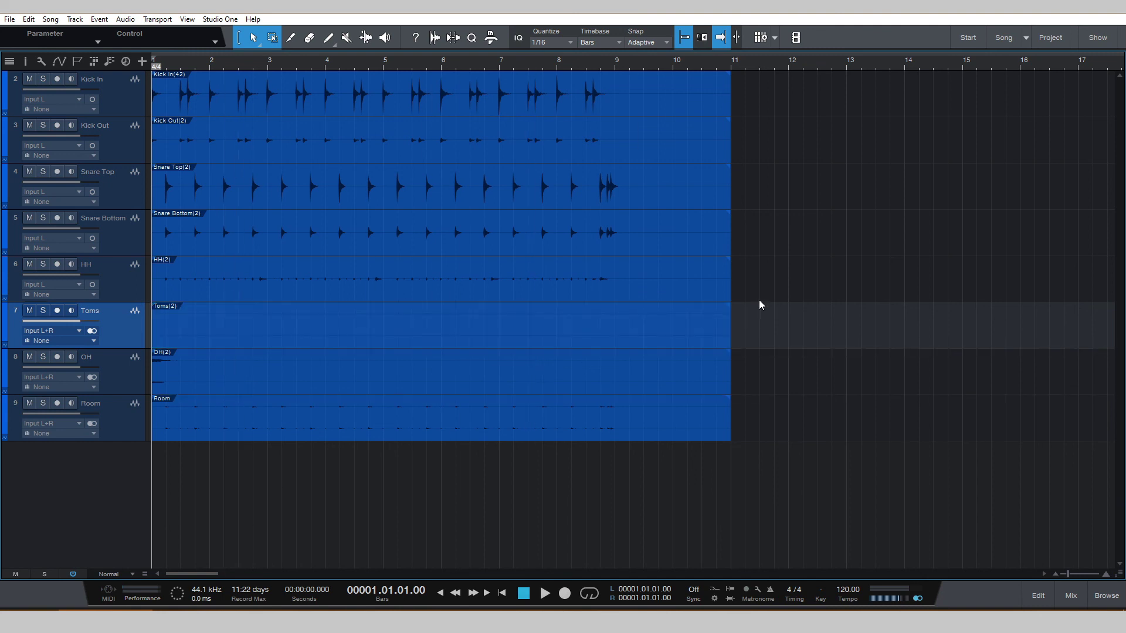
# - Add fade-outs from about bar 9 to the end of the HH and Snare Bottom events, and play back the ending
pyautogui.moveTo(730, 258); pyautogui.dragTo(618, 258)
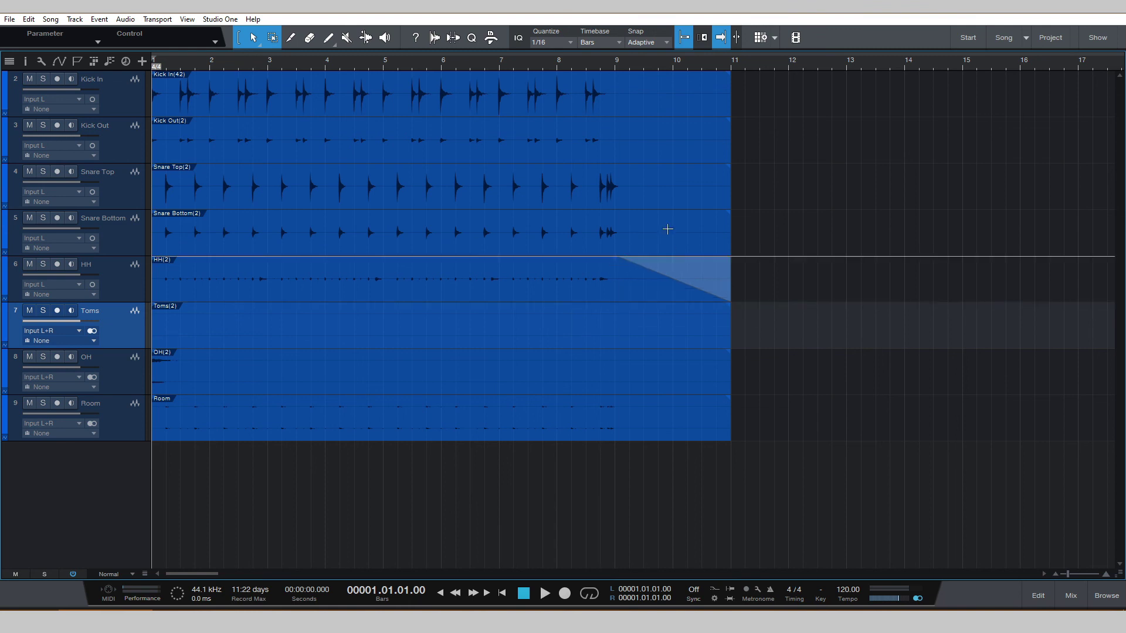
pyautogui.moveTo(728, 219); pyautogui.dragTo(613, 216)
pyautogui.click(582, 63)
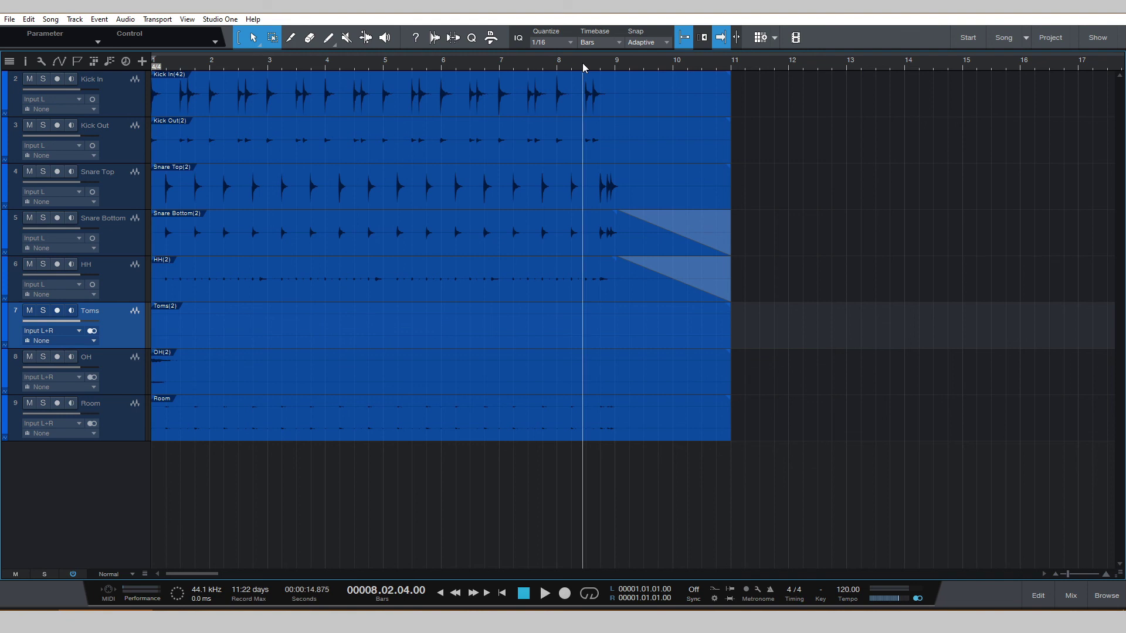
pyautogui.press('space')
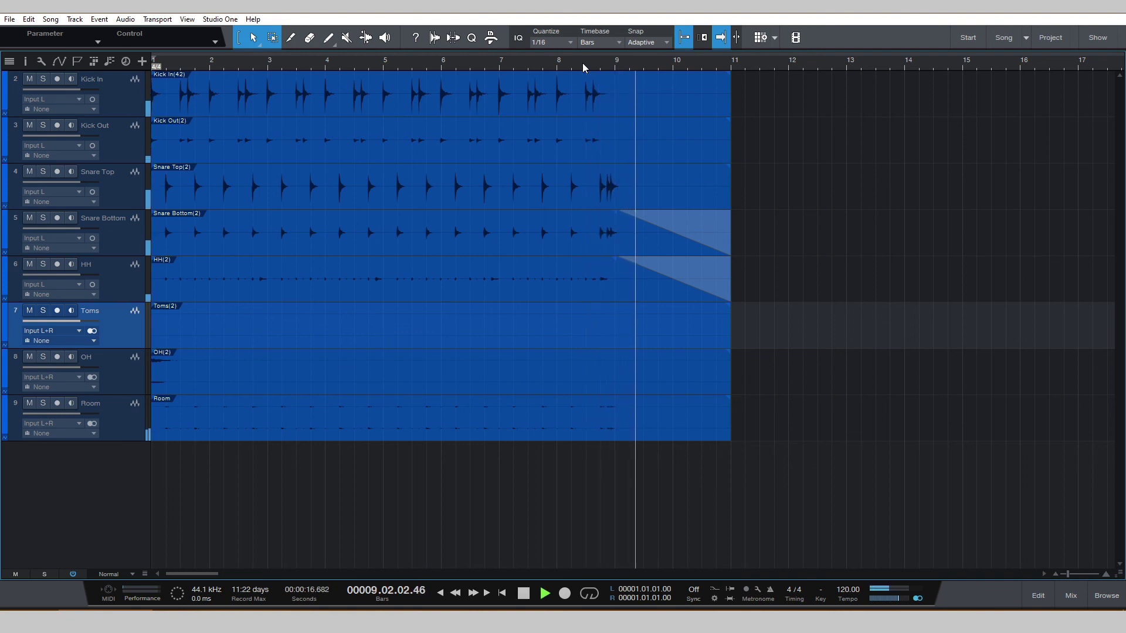
pyautogui.press('space')
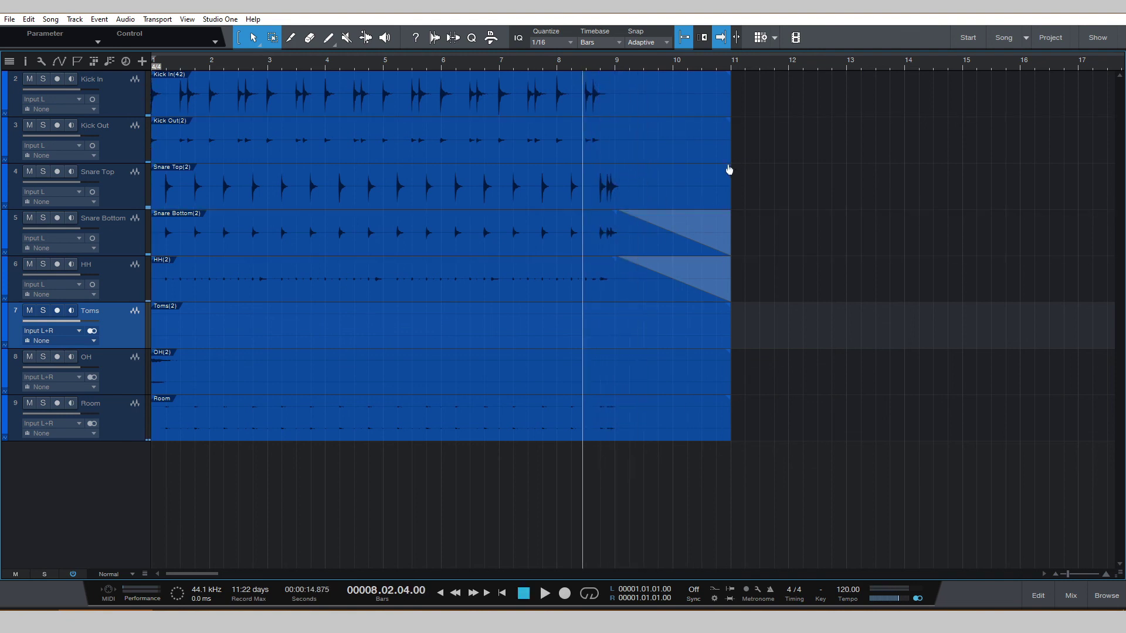
# - Add fade-outs from about bar 9 to the end of the Snare Top, Kick Out and Kick In events
pyautogui.moveTo(729, 169); pyautogui.dragTo(614, 169)
pyautogui.moveTo(621, 140); pyautogui.dragTo(616, 140)
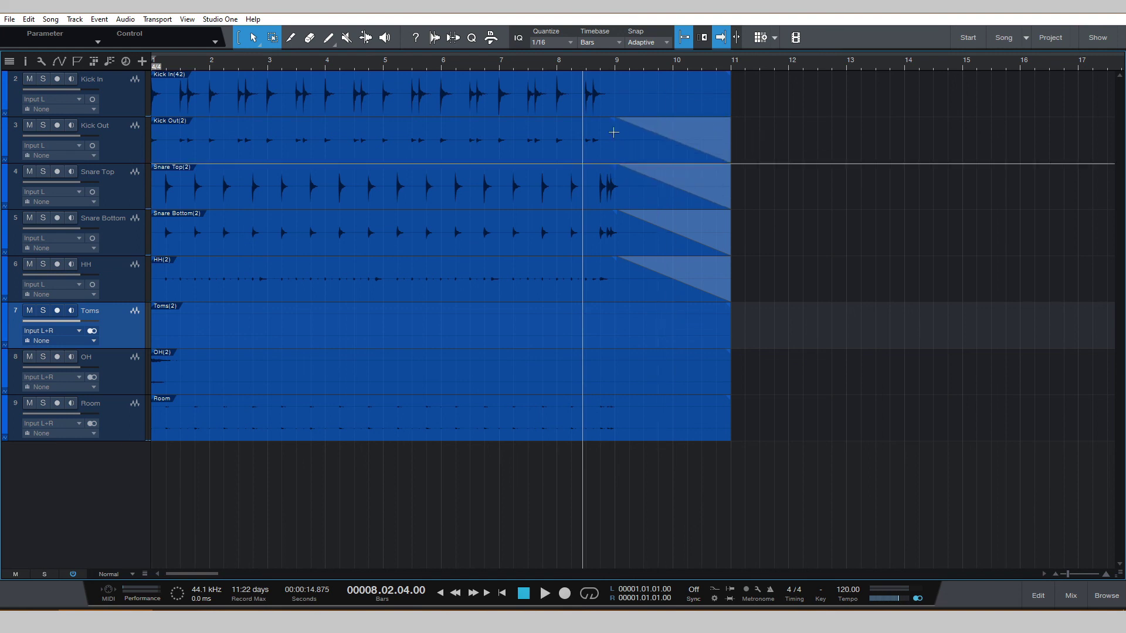
pyautogui.moveTo(729, 72); pyautogui.dragTo(616, 77)
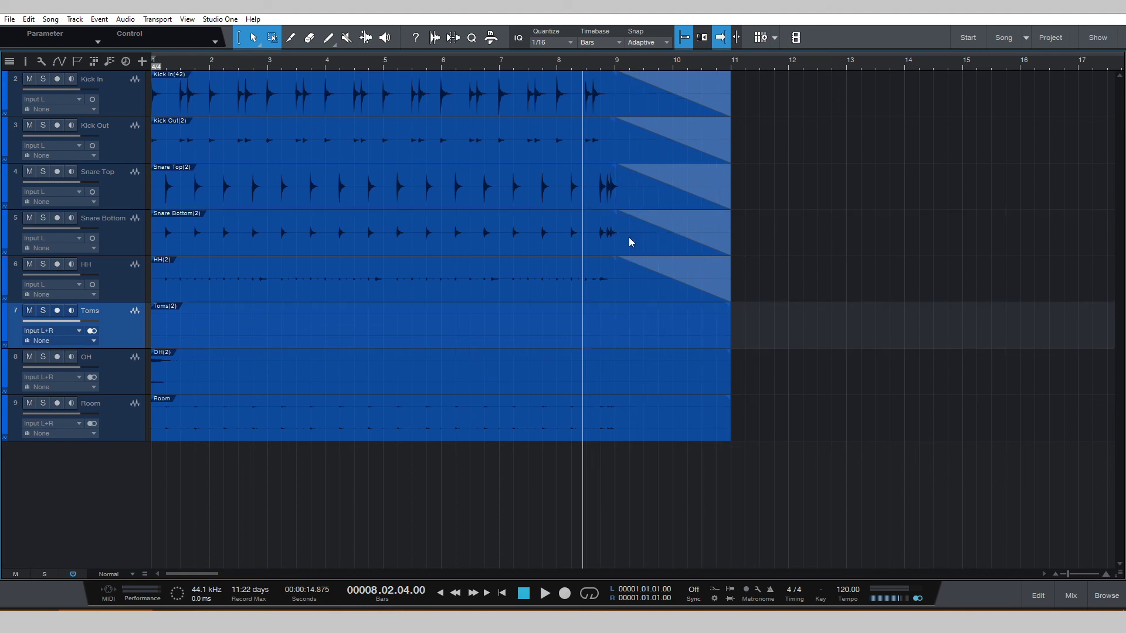
pyautogui.moveTo(622, 75); pyautogui.dragTo(617, 77)
# - Review the rendered drum tracks by selecting each one in turn from Room up to Kick In
pyautogui.click(119, 417)
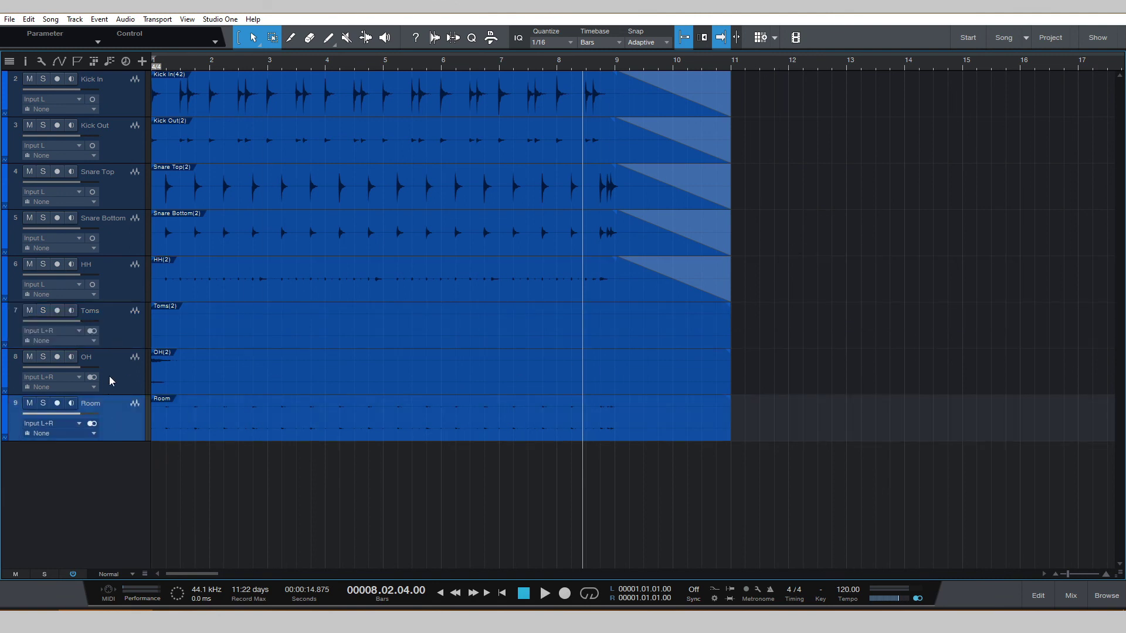
pyautogui.click(109, 376)
pyautogui.click(115, 329)
pyautogui.click(121, 270)
pyautogui.click(120, 223)
pyautogui.click(120, 185)
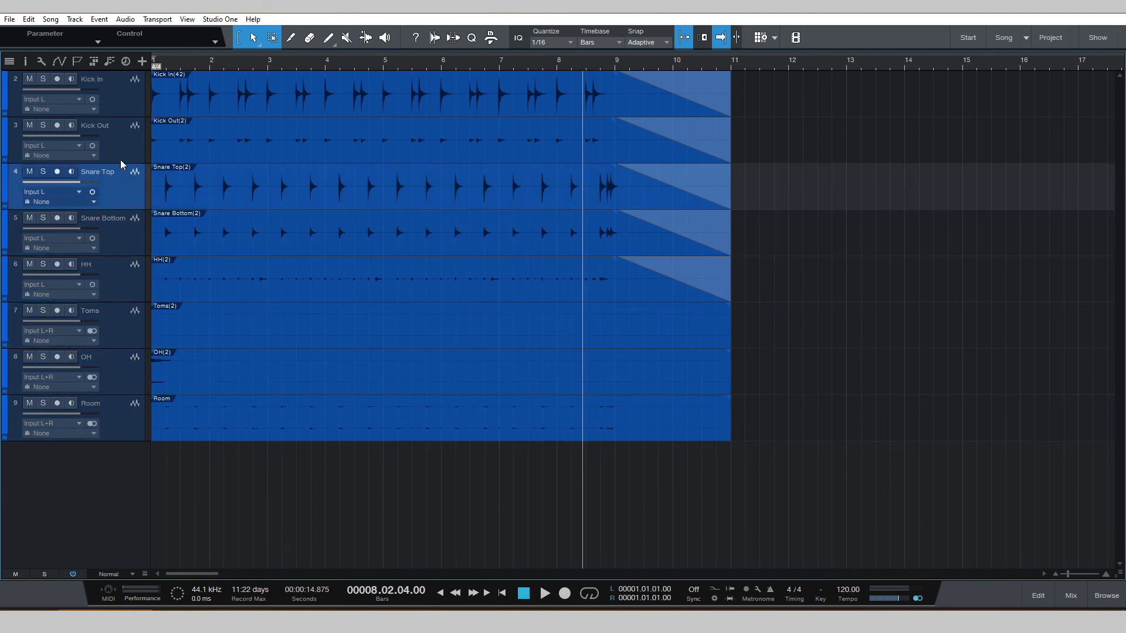
pyautogui.click(121, 144)
pyautogui.click(117, 97)
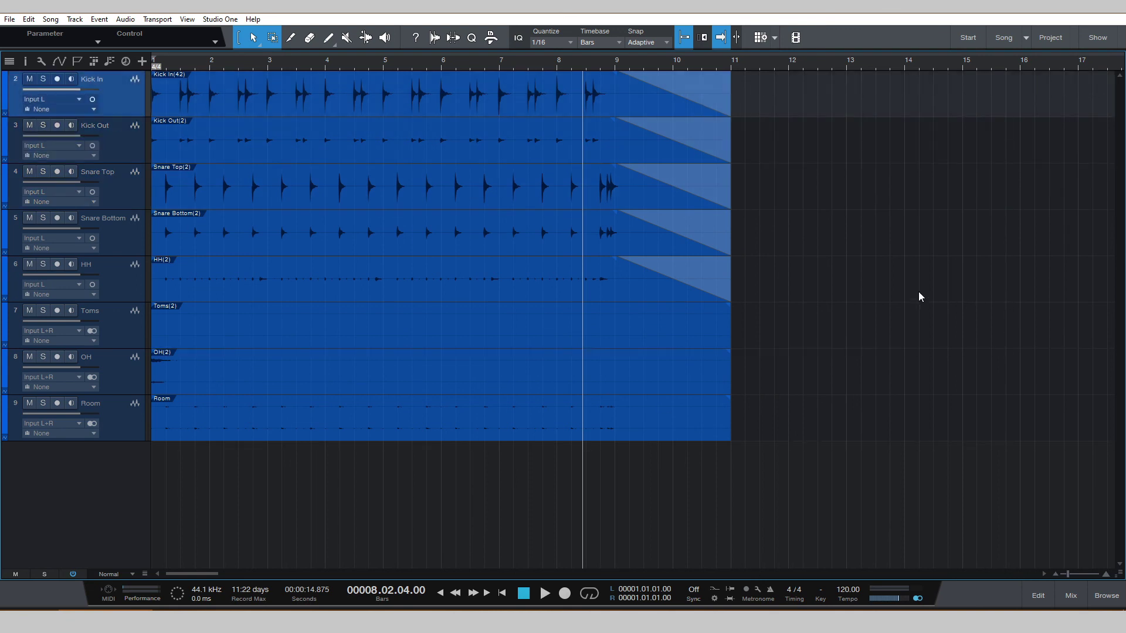